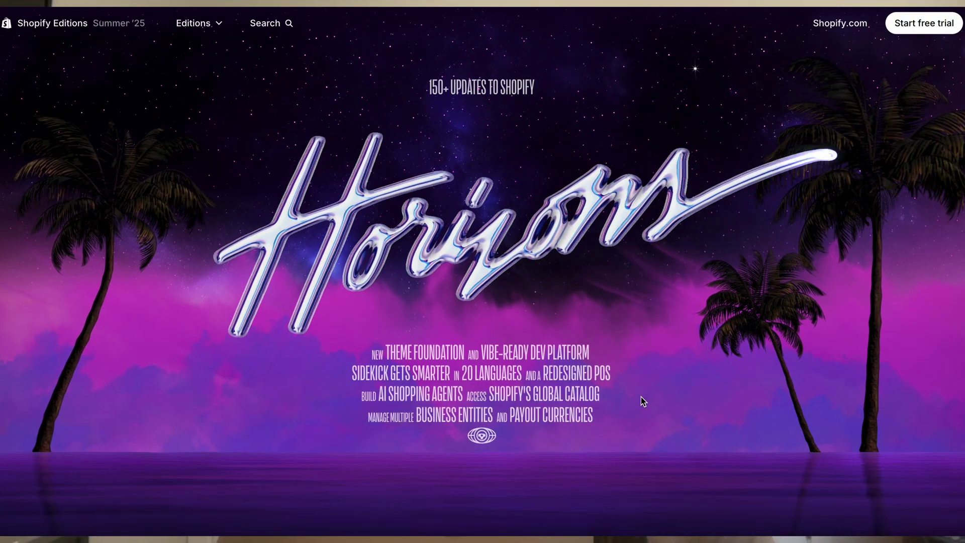
Scroll the Summer '25 Editions page down through the Horizon showcase to its New Arrivals row.
scroll(641, 401, down, 5)
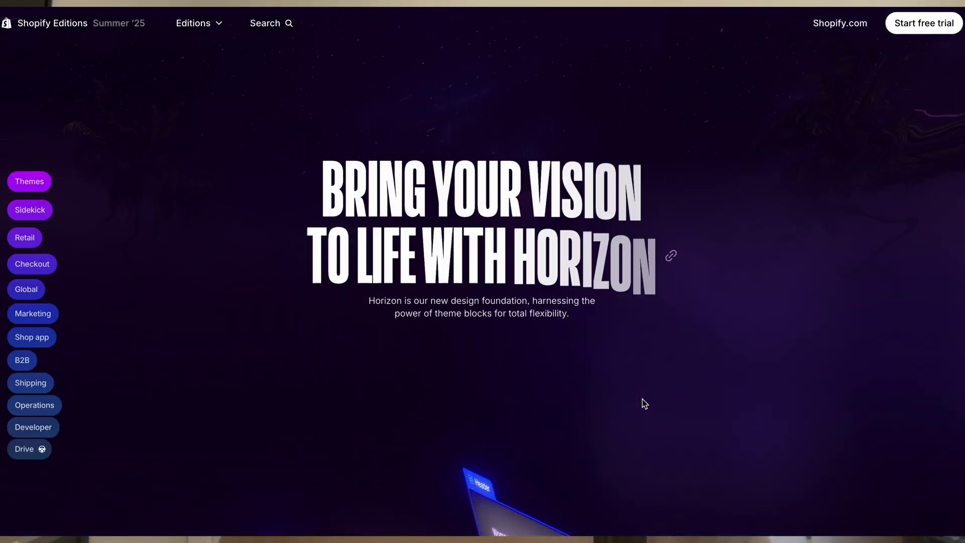
scroll(644, 404, down, 10)
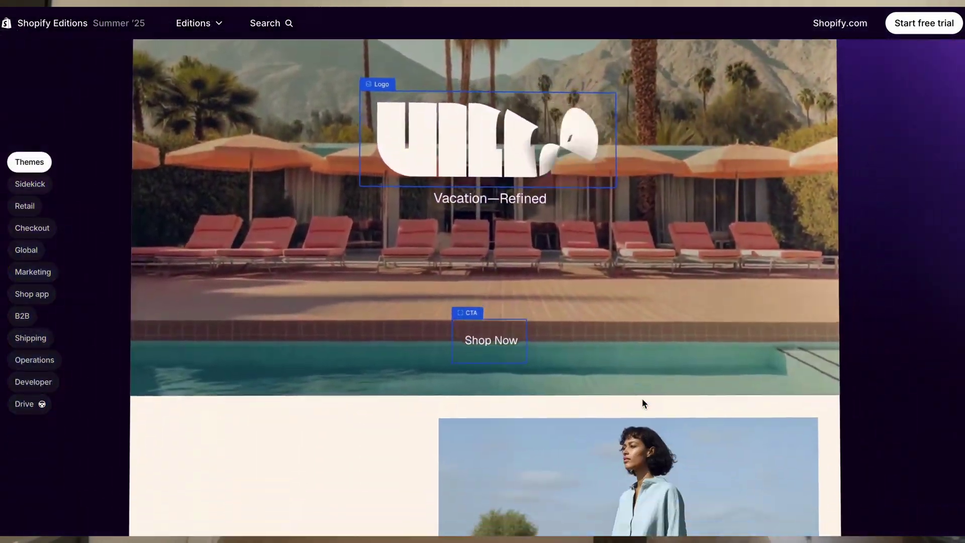
scroll(643, 402, down, 10)
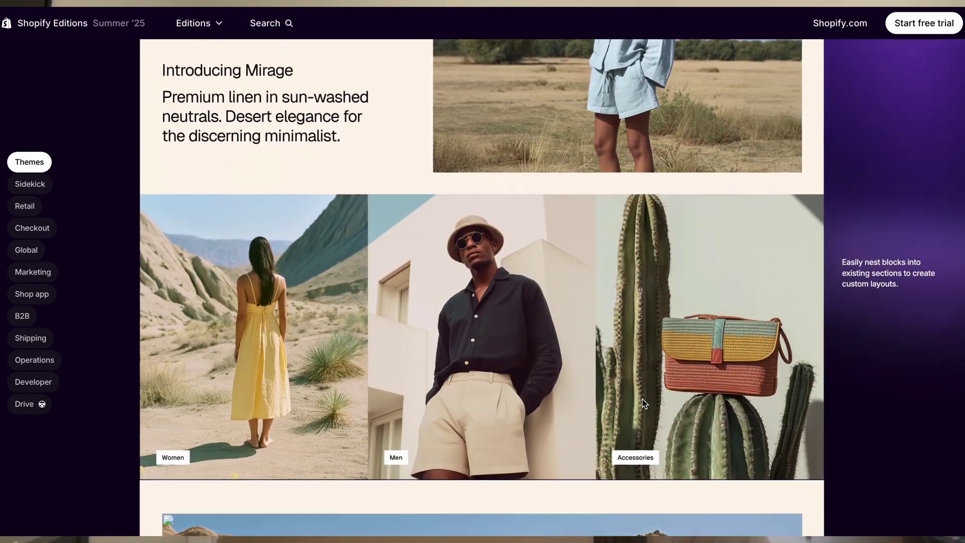
scroll(643, 399, down, 10)
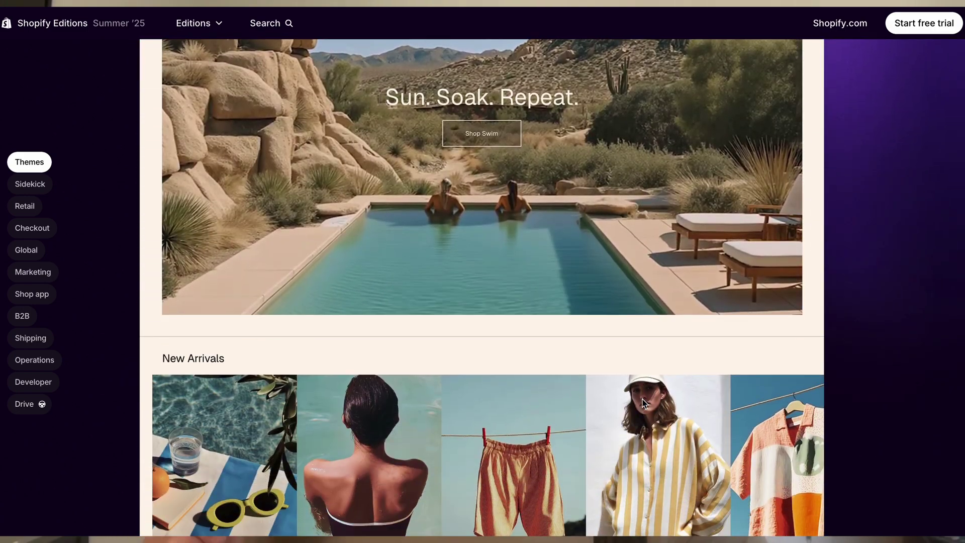
scroll(643, 402, down, 7)
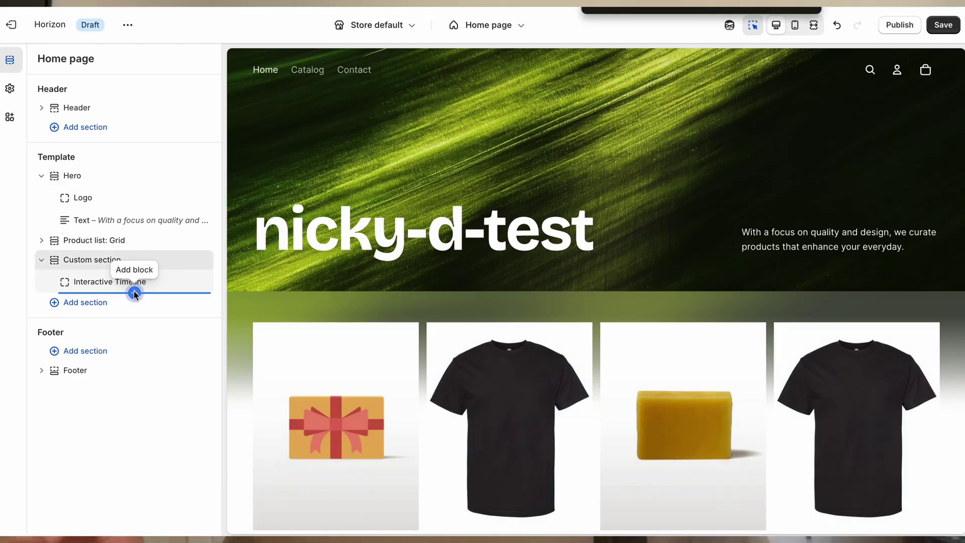
Generate an AI block from 'A magazine-style editorial layout' below Interactive Timeline and review its settings.
click(134, 293)
click(262, 232)
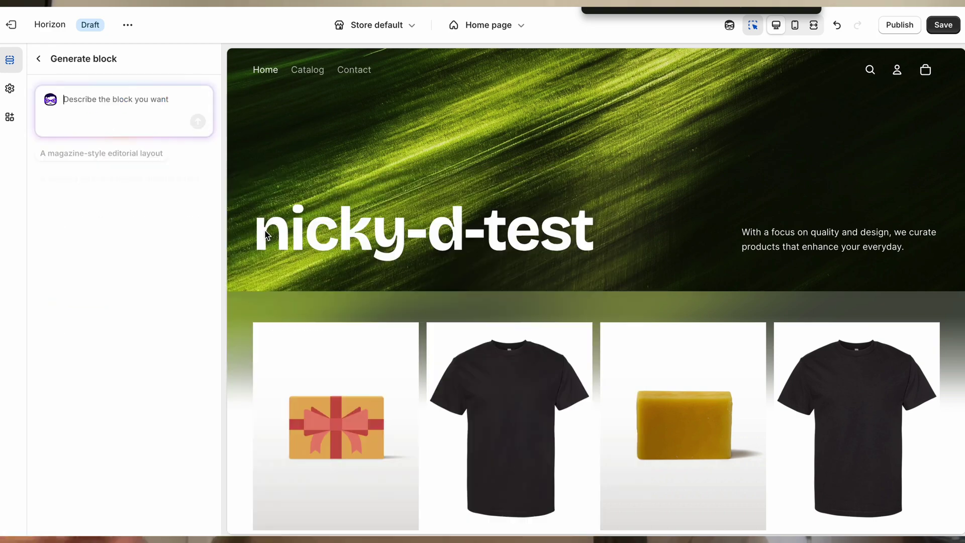
click(90, 155)
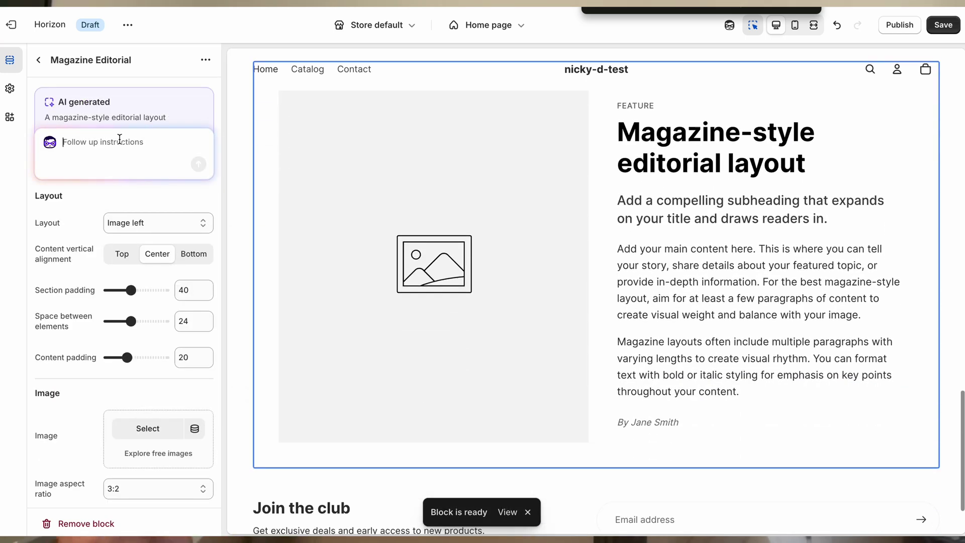
scroll(181, 253, down, 15)
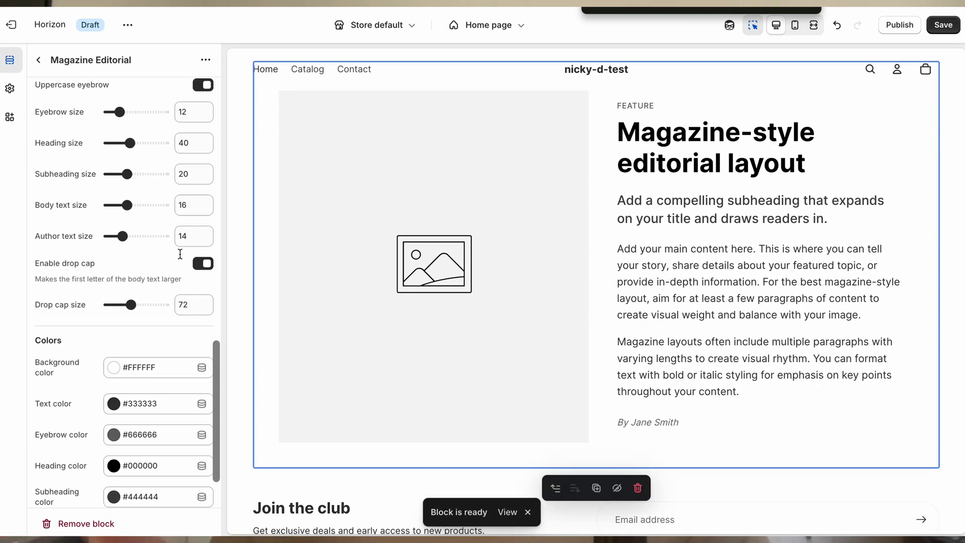
scroll(179, 255, up, 12)
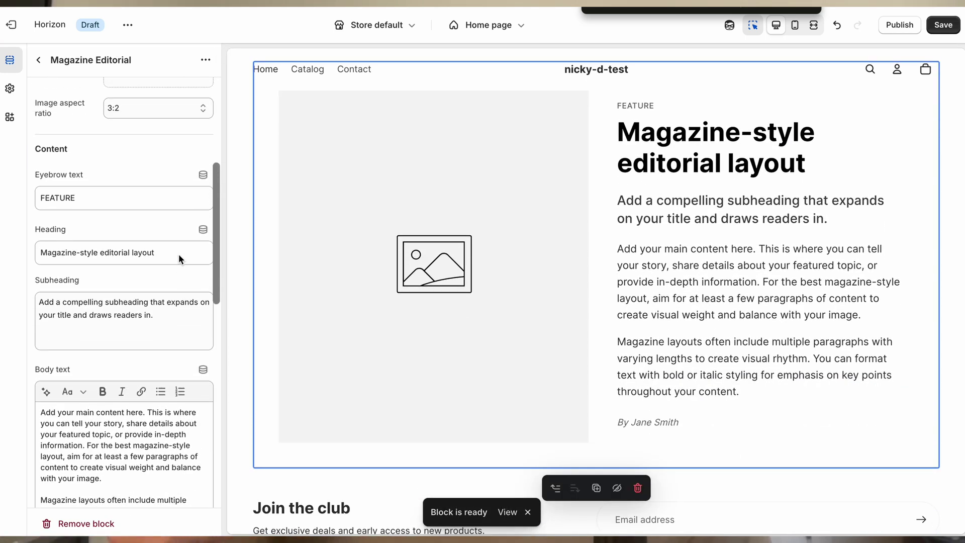
scroll(179, 254, up, 4)
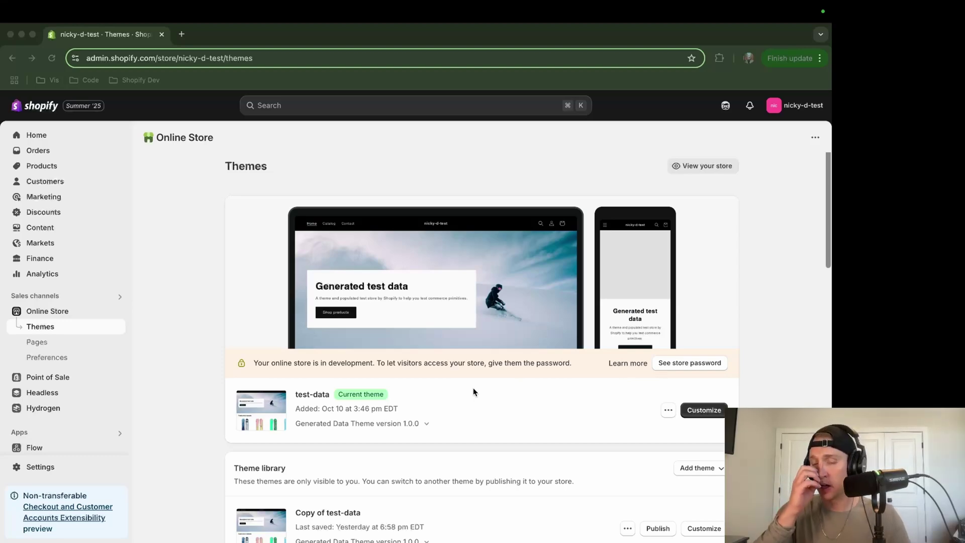
Look through the theme list and free themes, then open Horizon from the Theme library for customizing.
scroll(473, 387, down, 10)
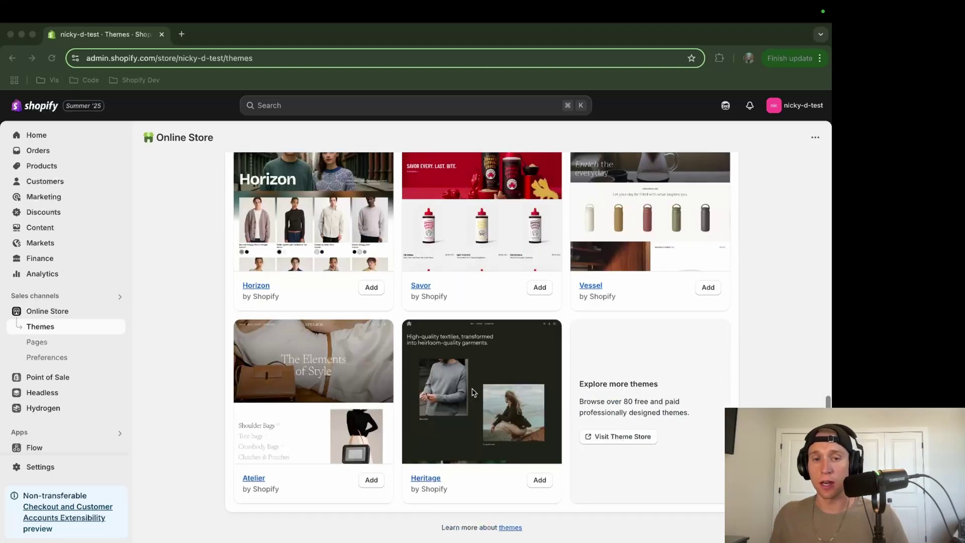
scroll(472, 388, up, 2)
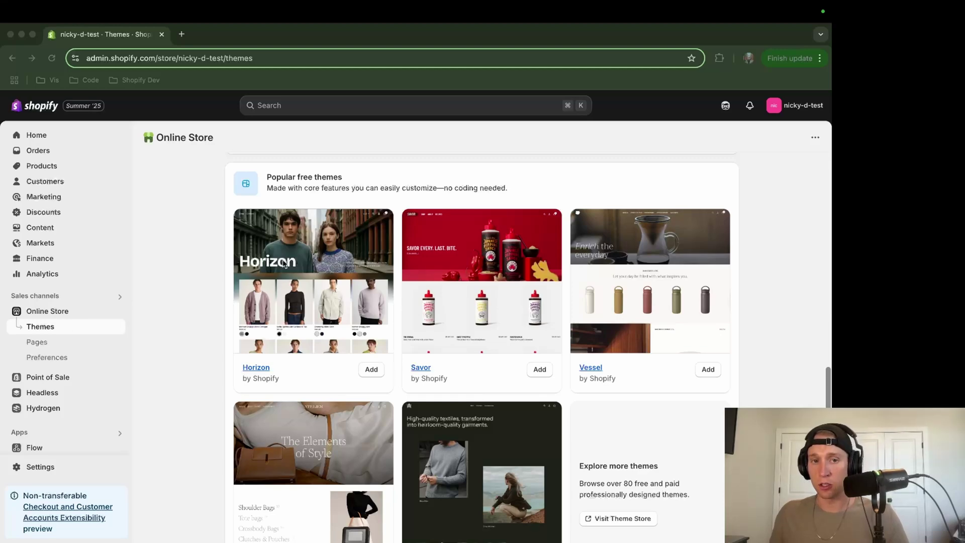
scroll(347, 262, down, 3)
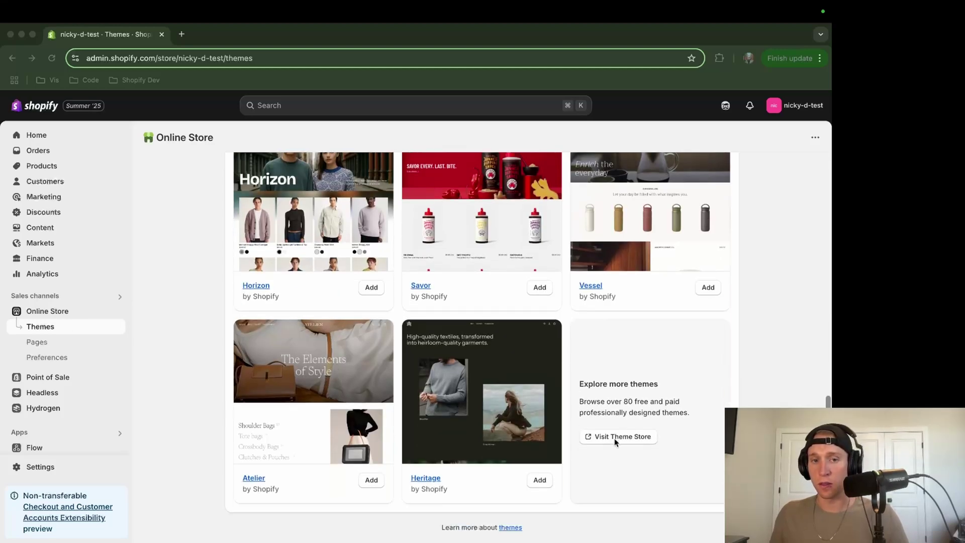
scroll(369, 298, up, 2)
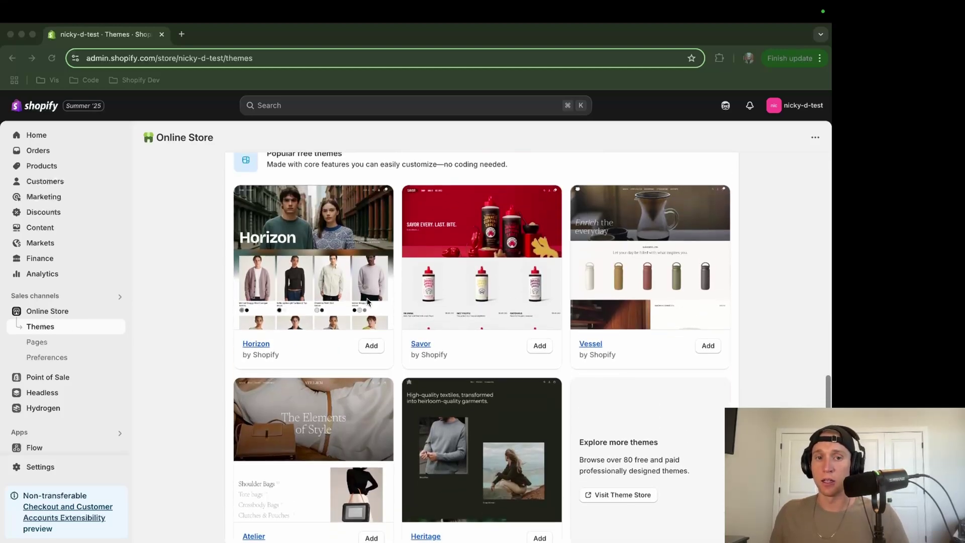
scroll(367, 301, up, 10)
scroll(366, 321, down, 5)
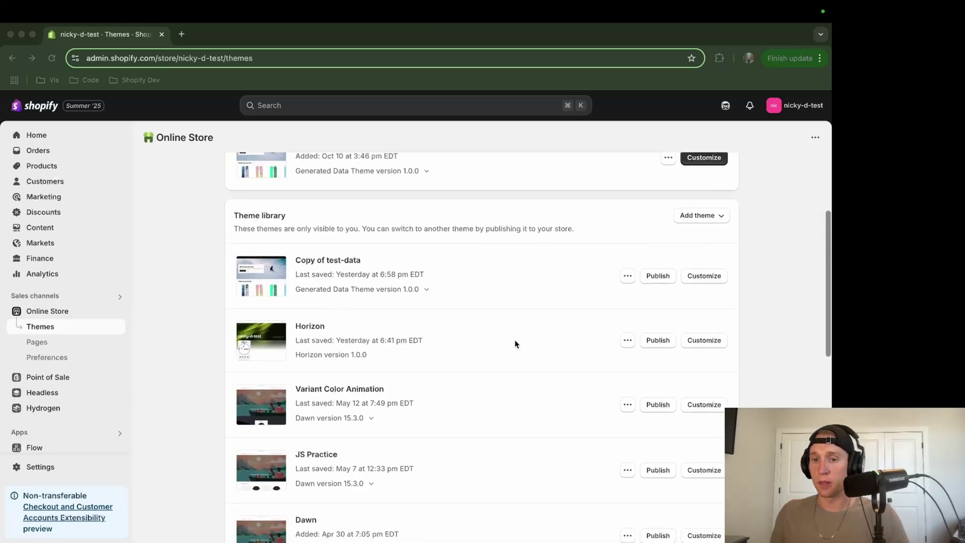
click(705, 341)
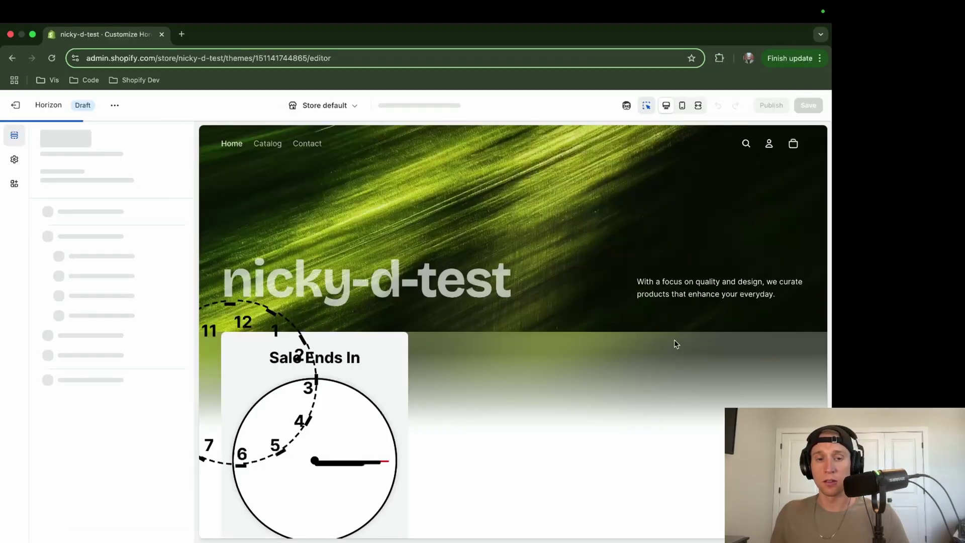
Bring the countdown clock into view and show the Sale Countdown Clock block's settings.
scroll(445, 373, down, 5)
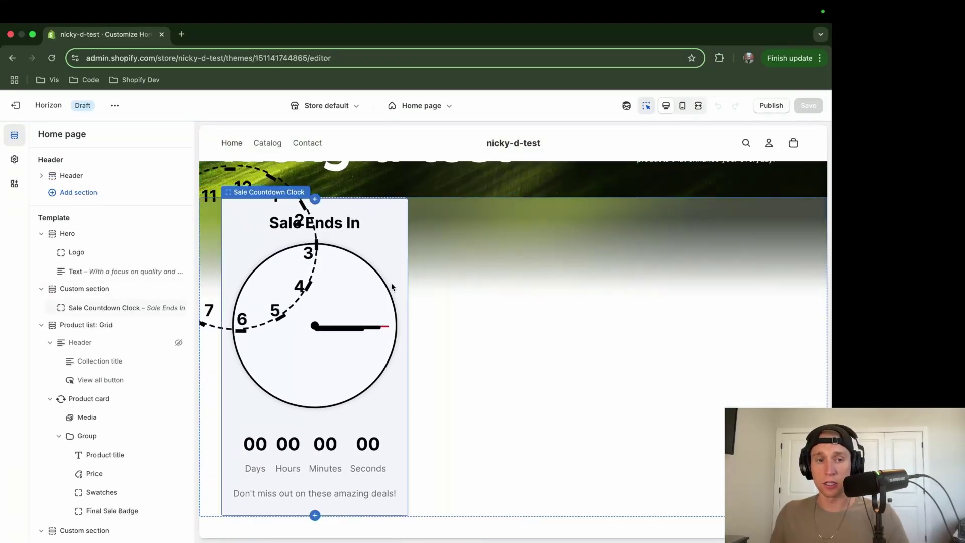
click(85, 307)
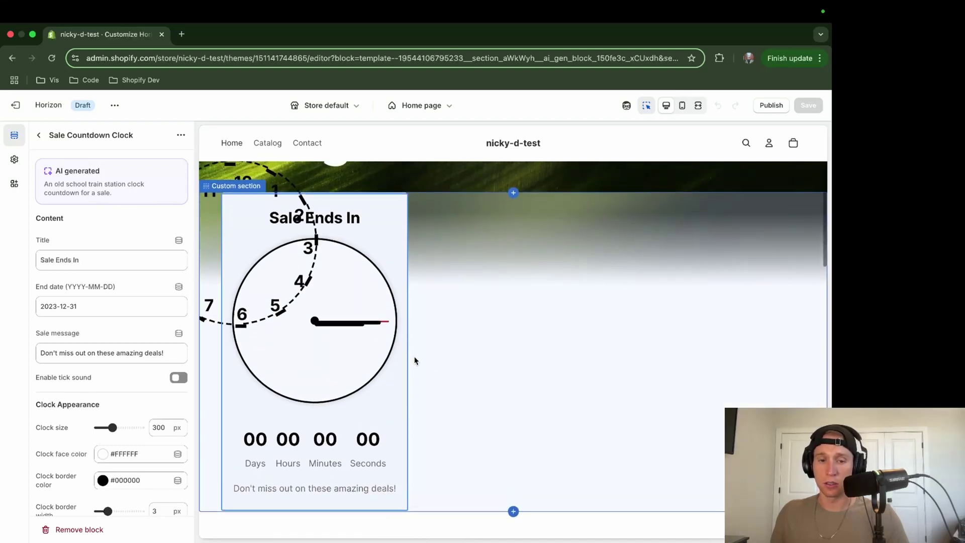
scroll(456, 349, up, 3)
scroll(456, 350, down, 3)
scroll(456, 353, up, 5)
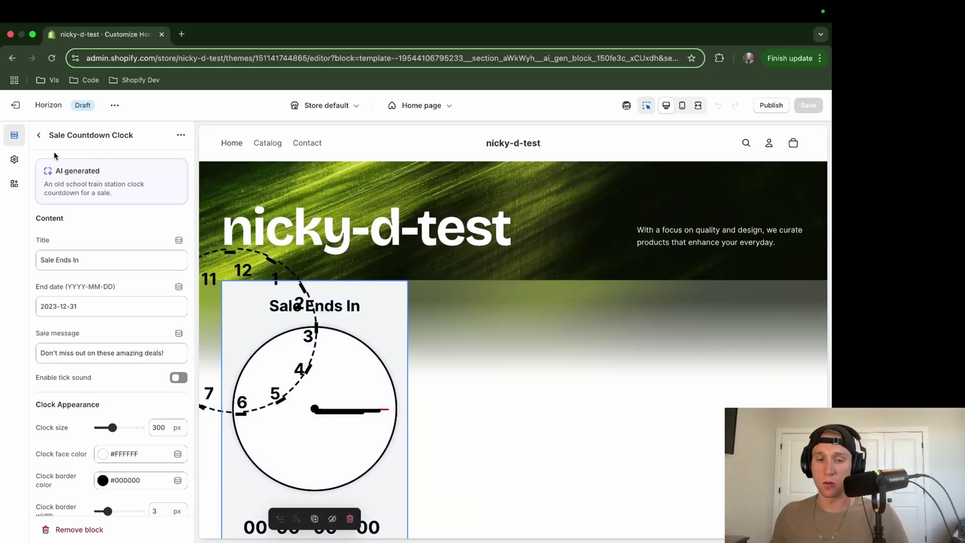
scroll(433, 320, down, 4)
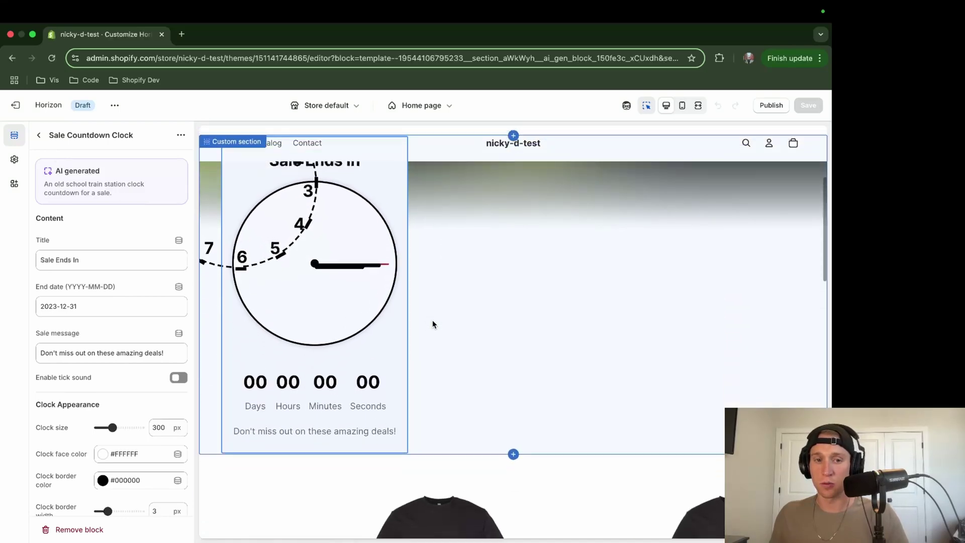
scroll(433, 322, up, 2)
Return to the home page's section list and dismiss the section picker without adding anything.
click(44, 135)
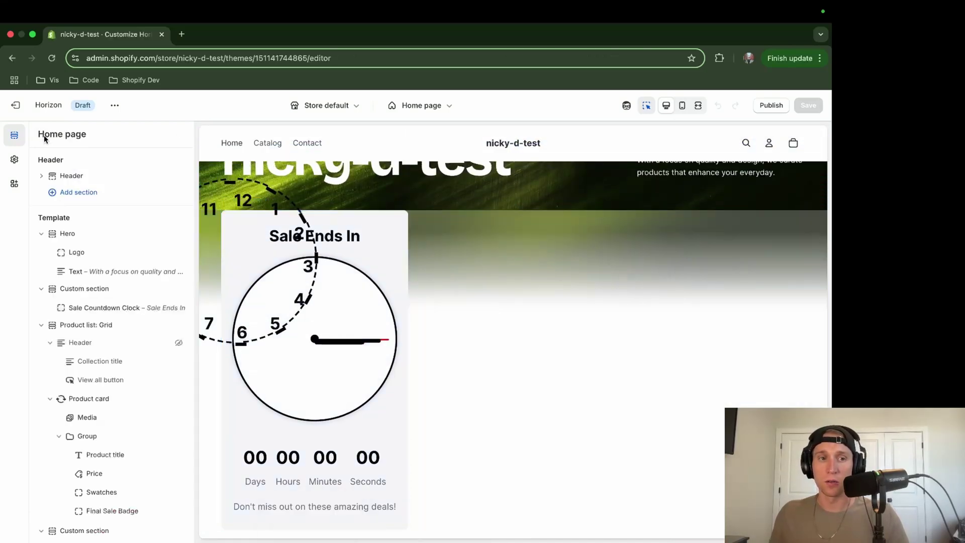
scroll(119, 388, down, 4)
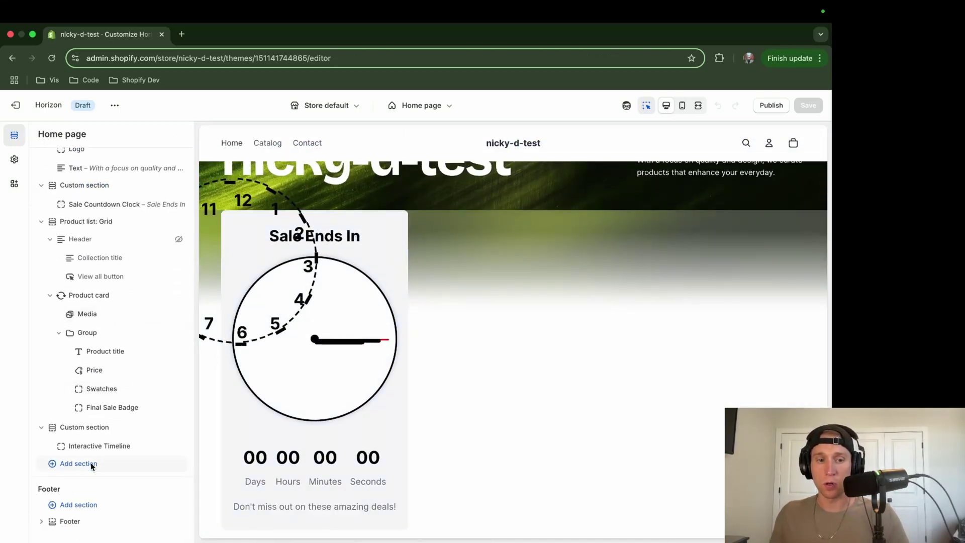
click(83, 466)
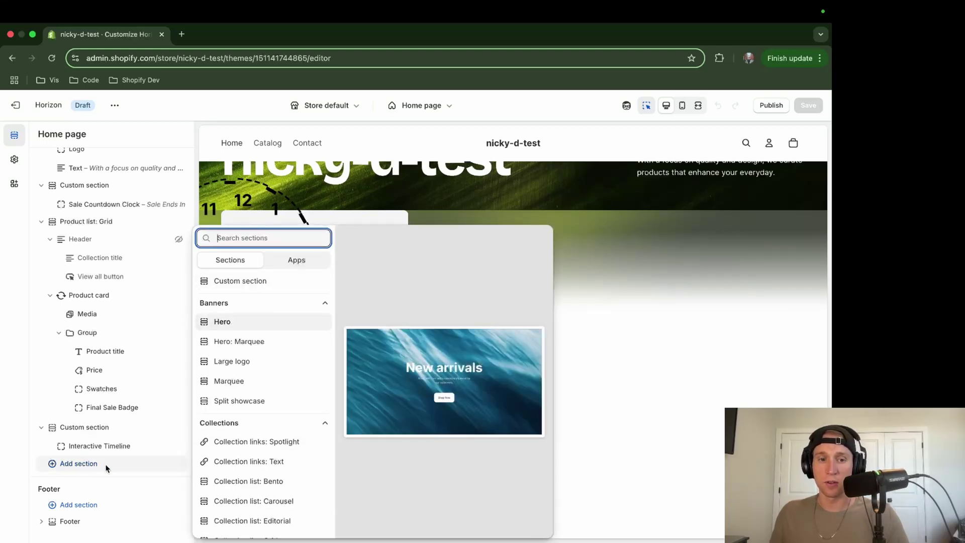
click(102, 463)
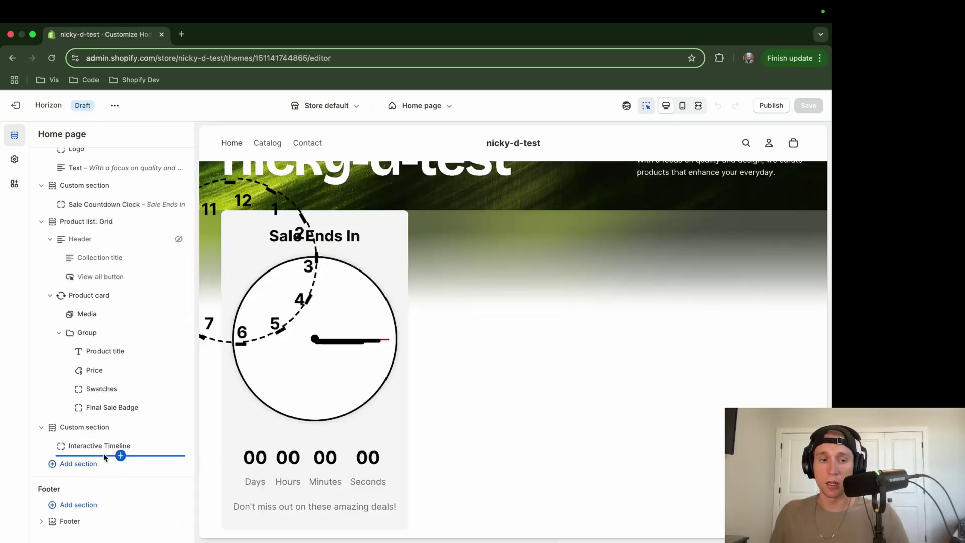
Back out of the AI block generator under Interactive Timeline and exit the editor to Themes.
click(120, 455)
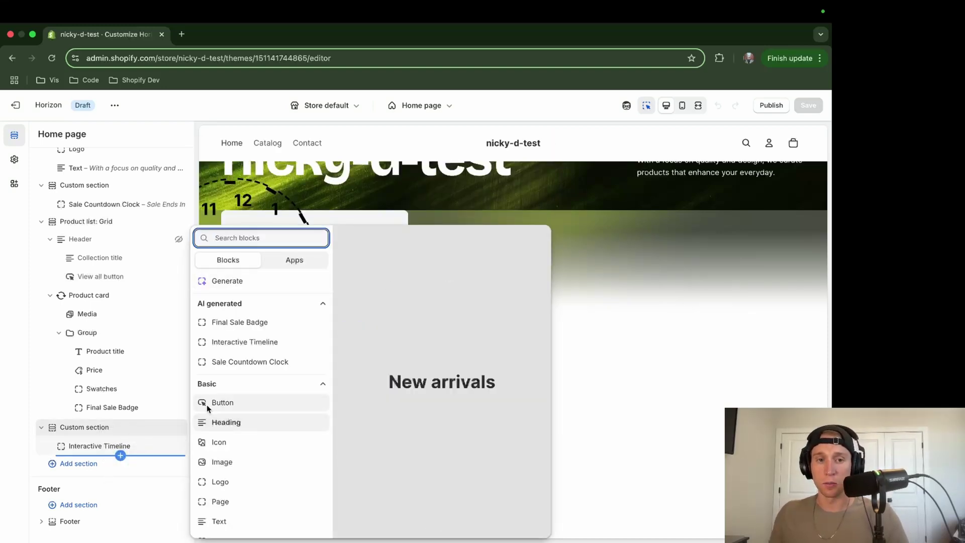
click(234, 281)
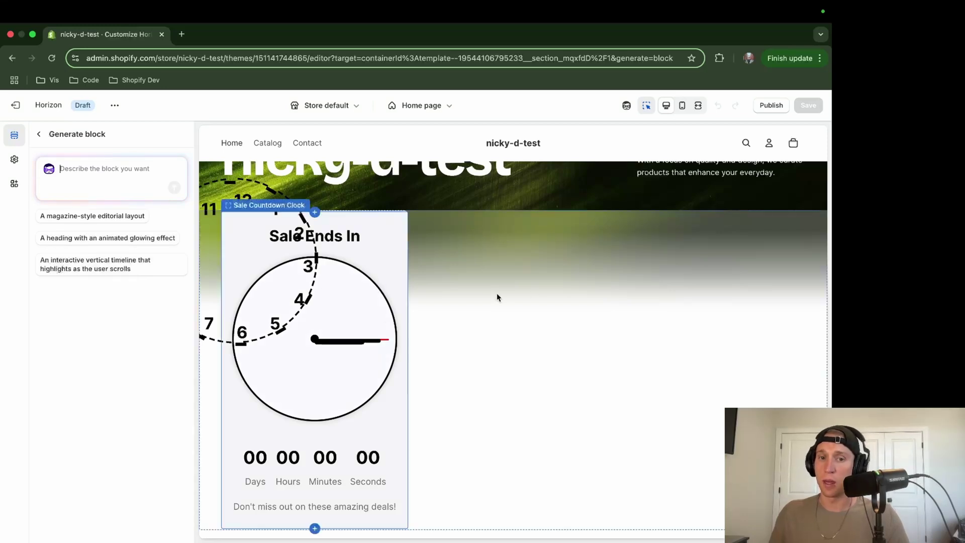
click(50, 135)
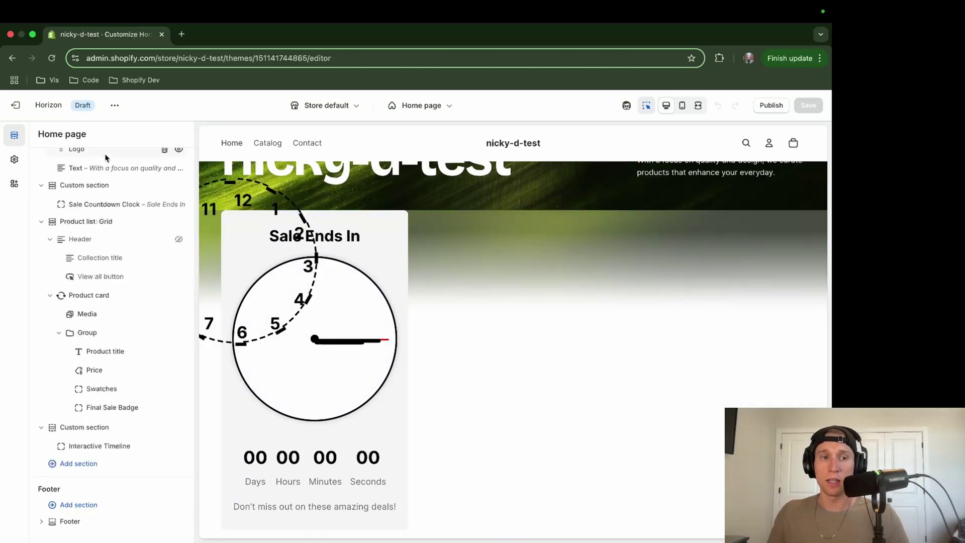
scroll(114, 261, up, 3)
mouse_move(115, 262)
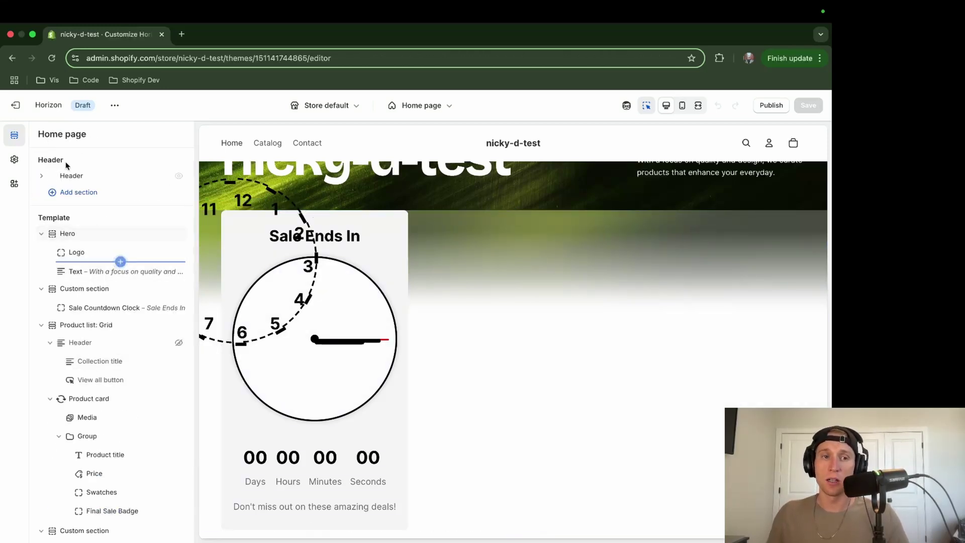
click(15, 106)
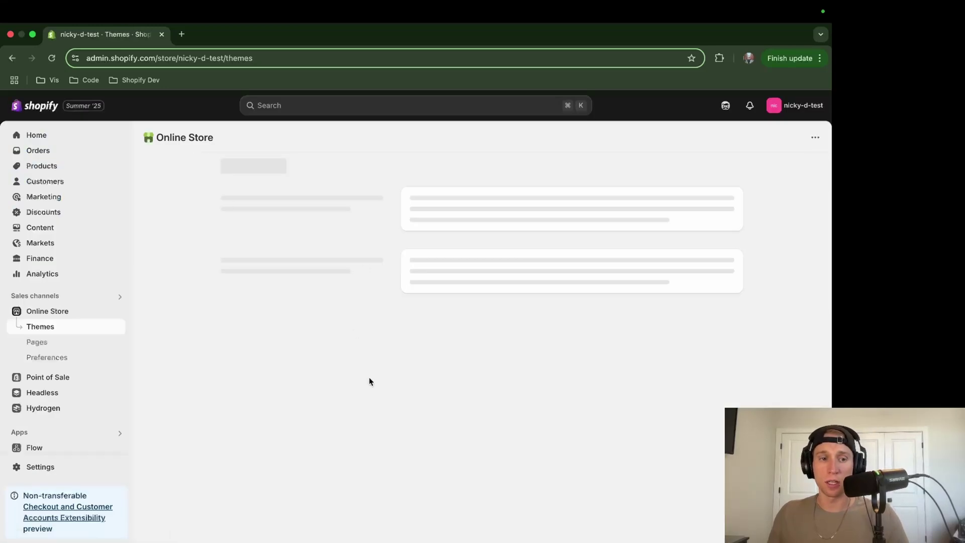
Duplicate the test-data theme and open the new Copy of test-data for customizing.
scroll(543, 455, down, 6)
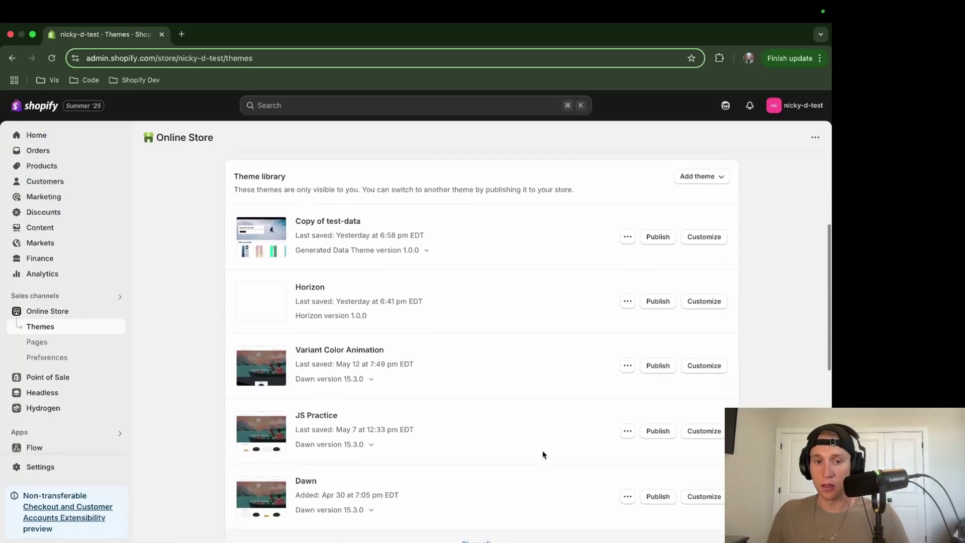
scroll(543, 455, up, 3)
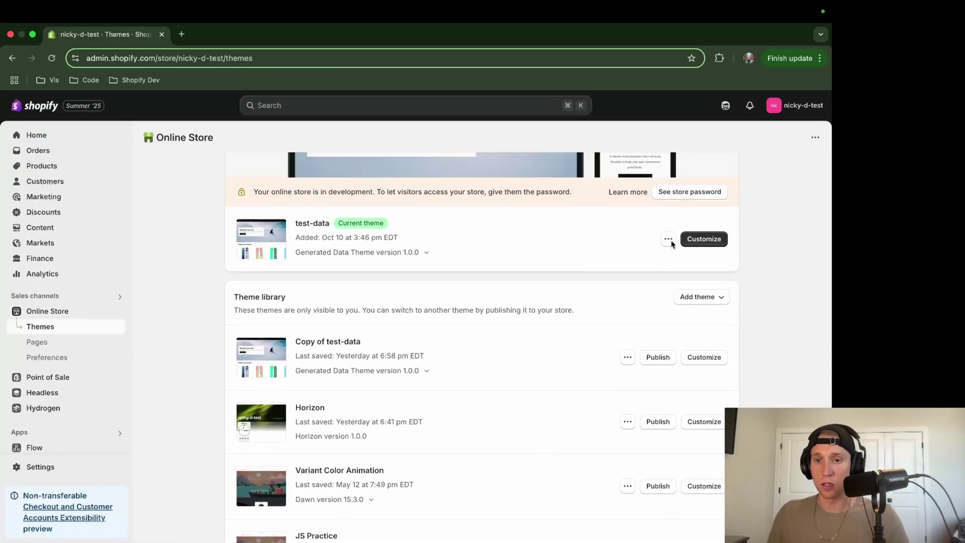
click(669, 238)
click(593, 306)
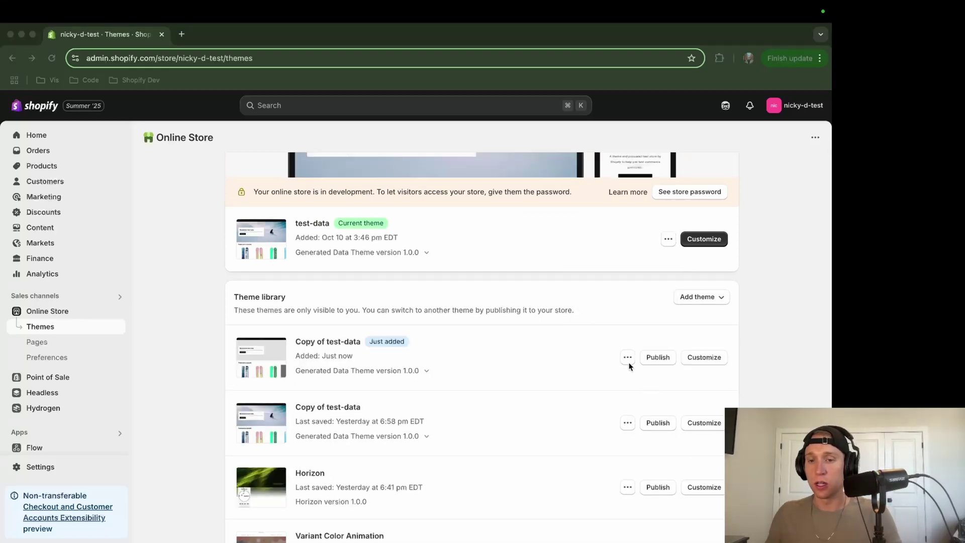
click(691, 359)
click(702, 357)
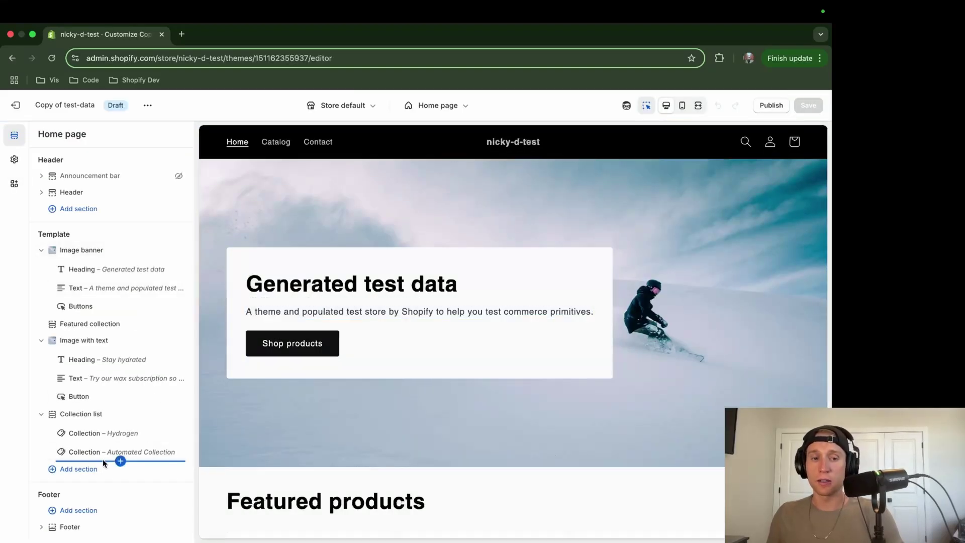
Add and remove a Collection block in Collection list, then close the Image with text block picker unused.
click(120, 462)
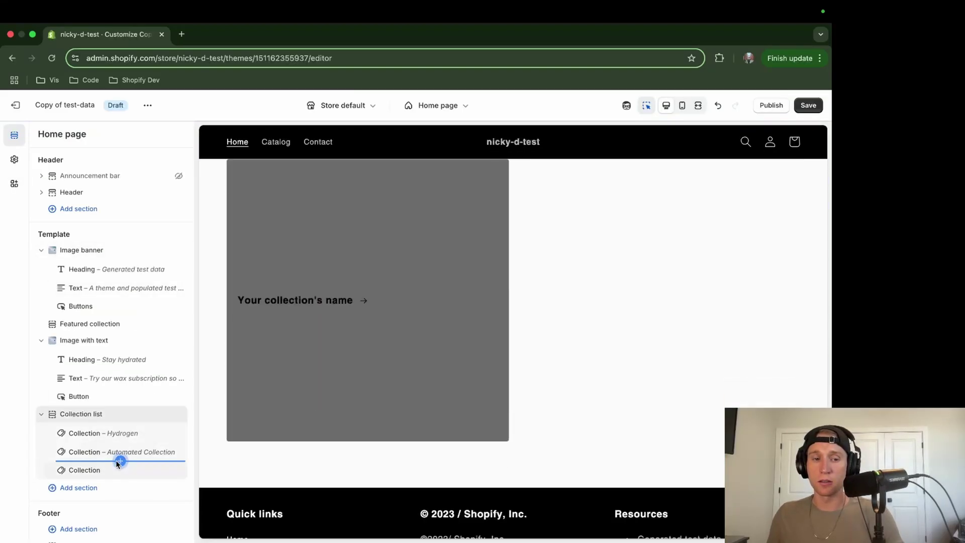
click(165, 470)
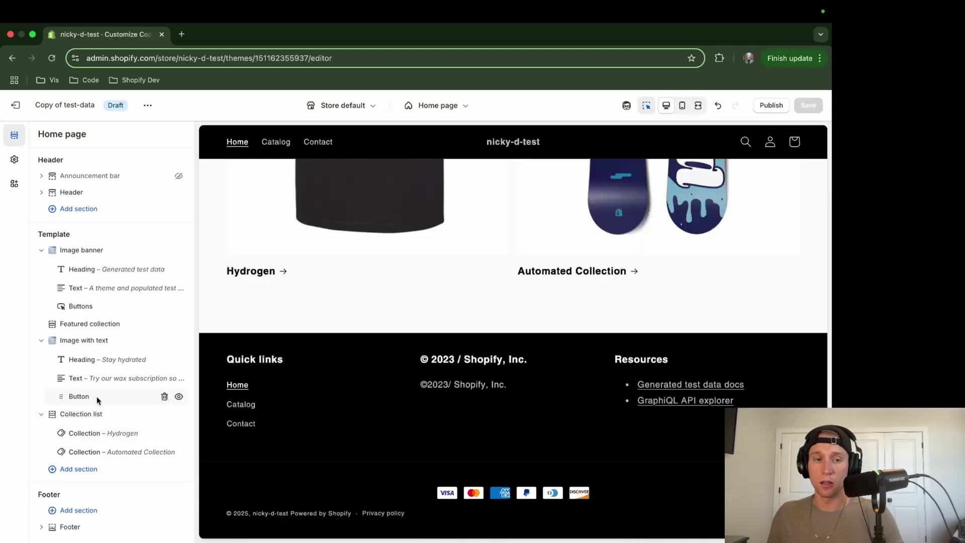
click(121, 406)
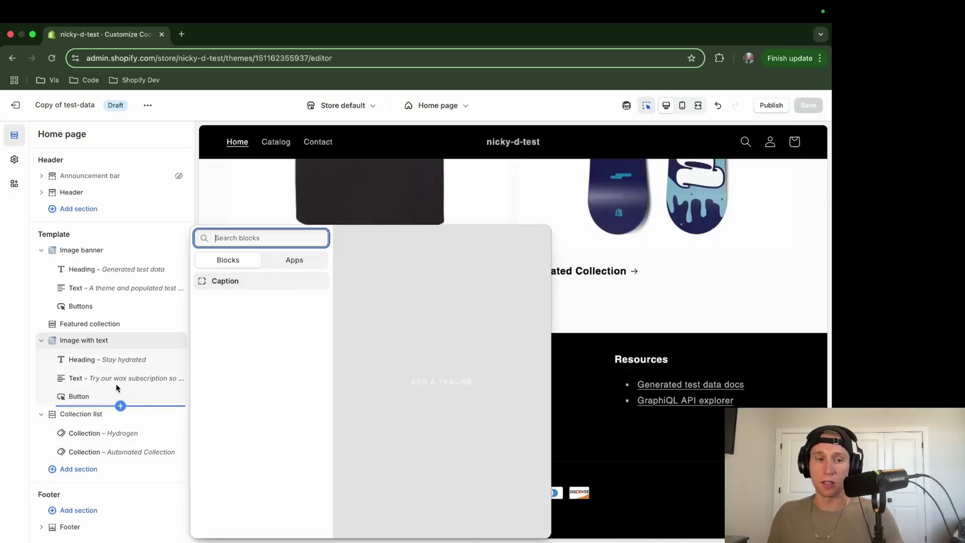
click(107, 315)
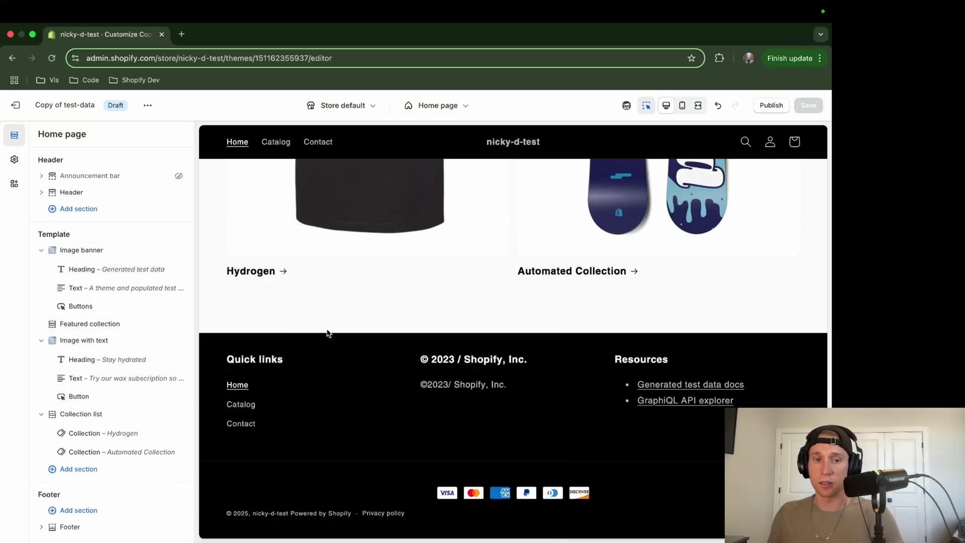
scroll(327, 342, up, 10)
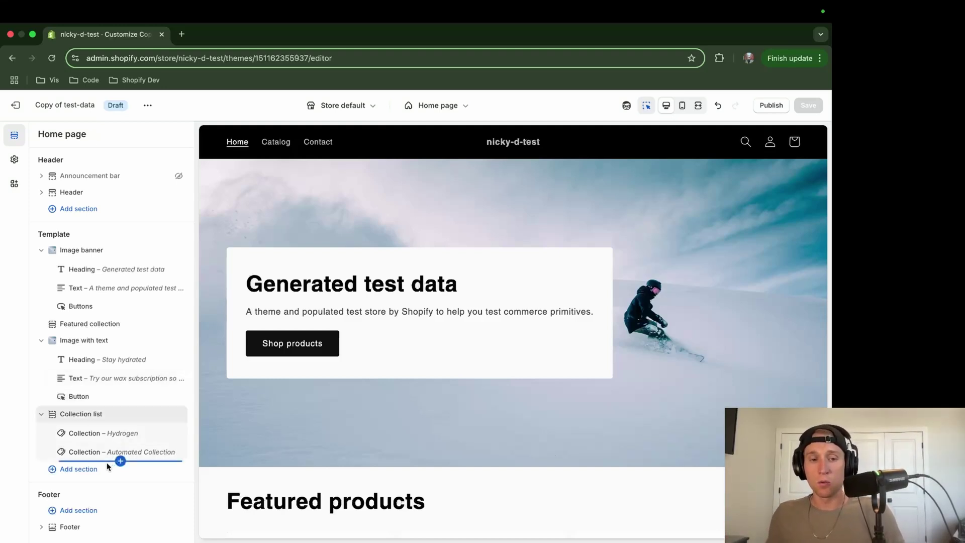
Browse the available sections without adding one, then bring up the theme's options menu.
click(91, 469)
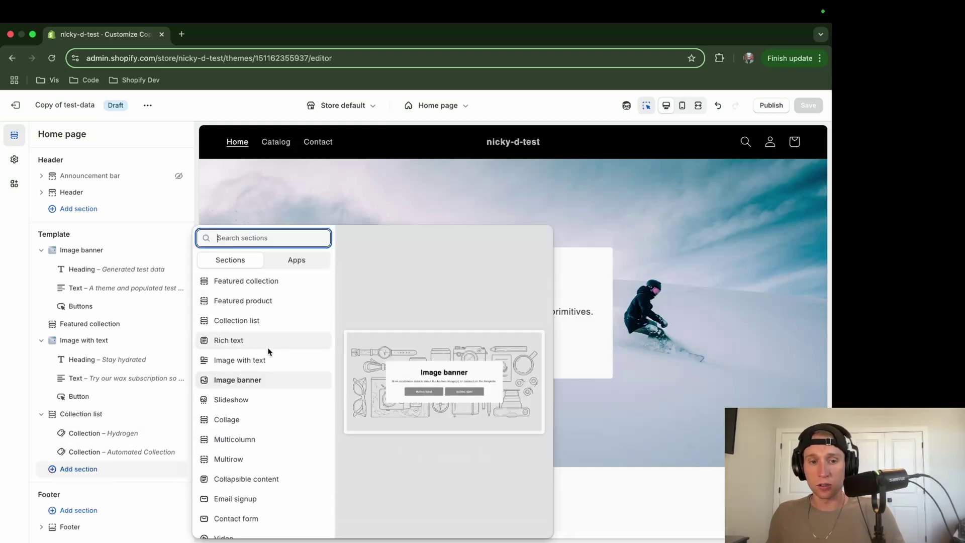
scroll(267, 345, down, 3)
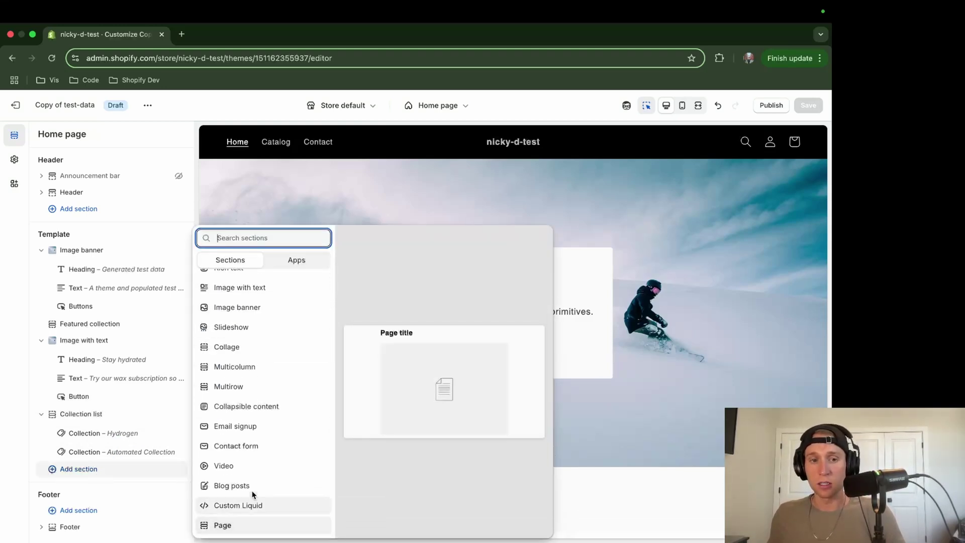
scroll(244, 382, up, 3)
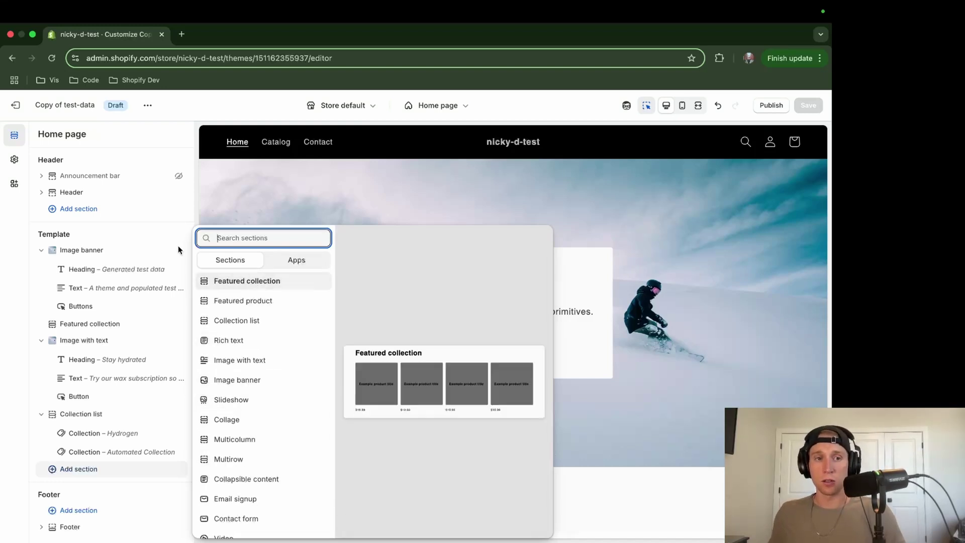
click(22, 110)
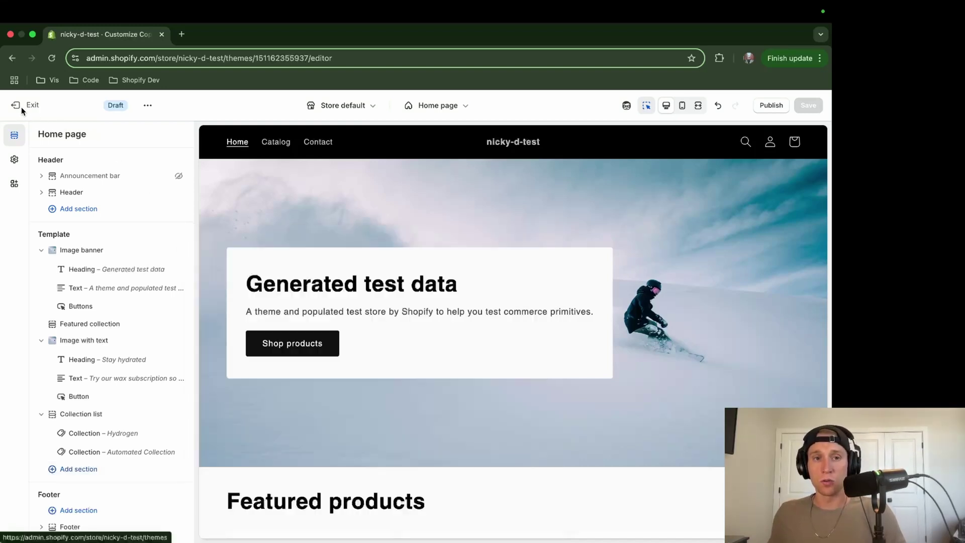
click(149, 110)
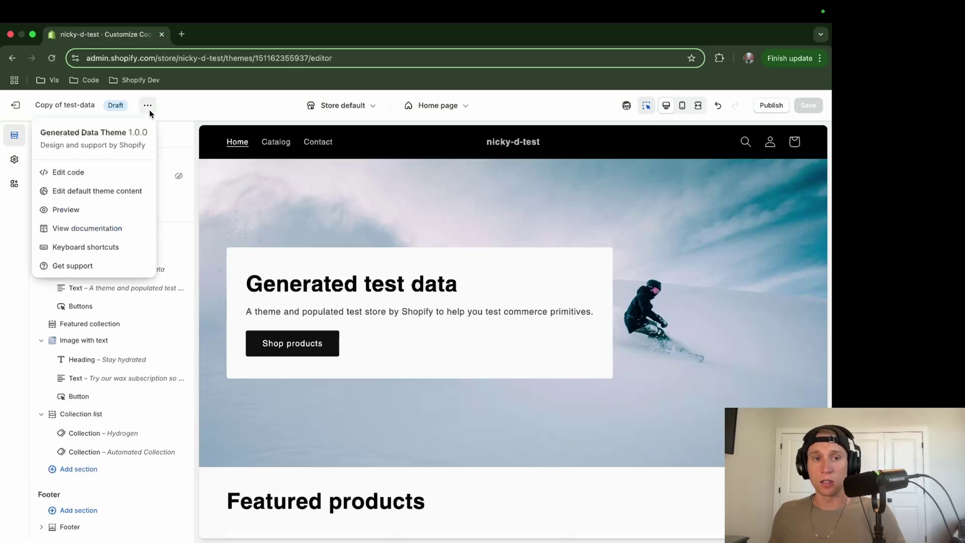
In the code editor, create a new section file named custom-section in the sections folder.
click(85, 172)
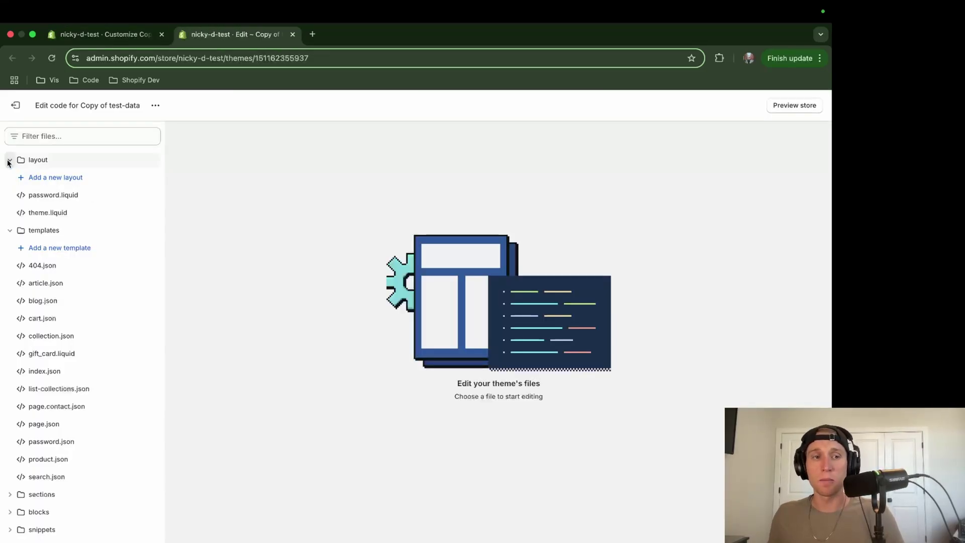
click(9, 160)
click(9, 178)
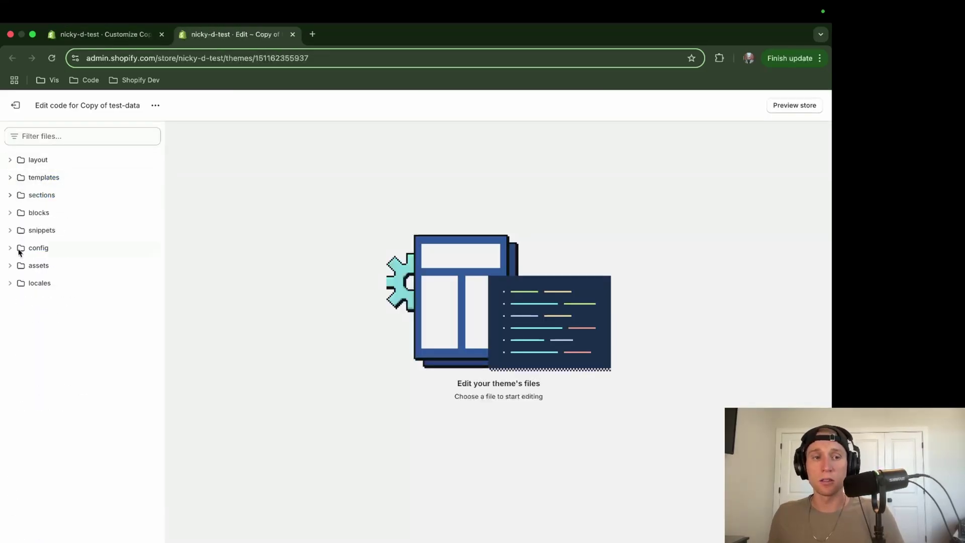
click(9, 195)
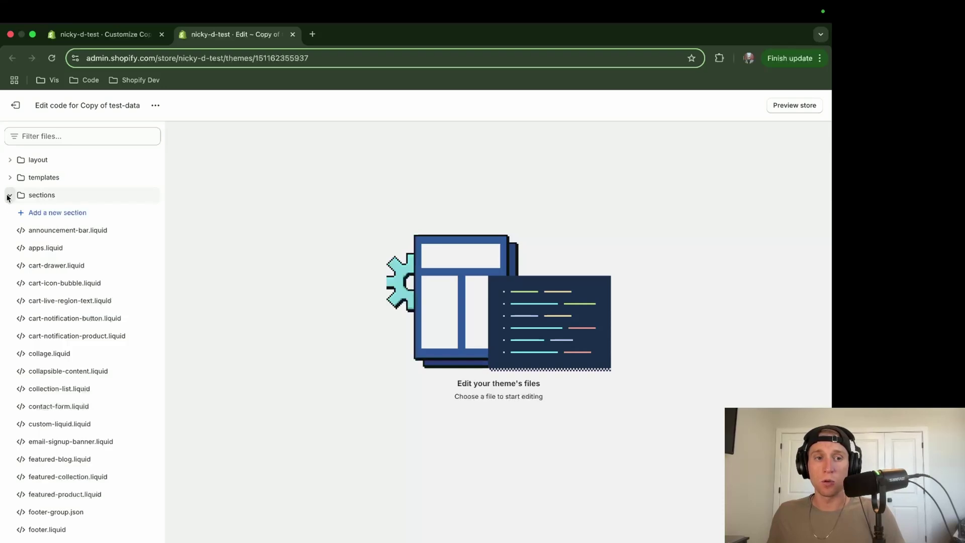
click(72, 214)
click(303, 330)
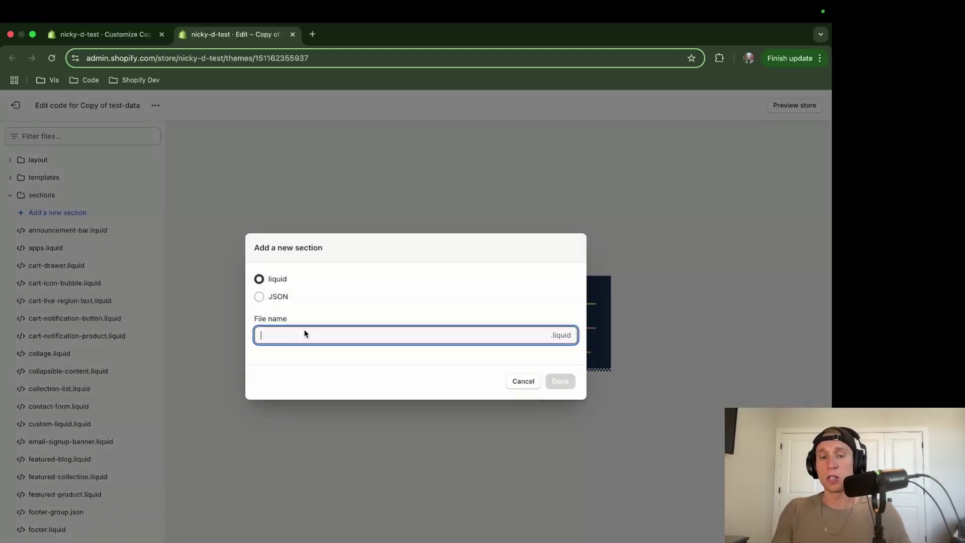
text(custom-section)
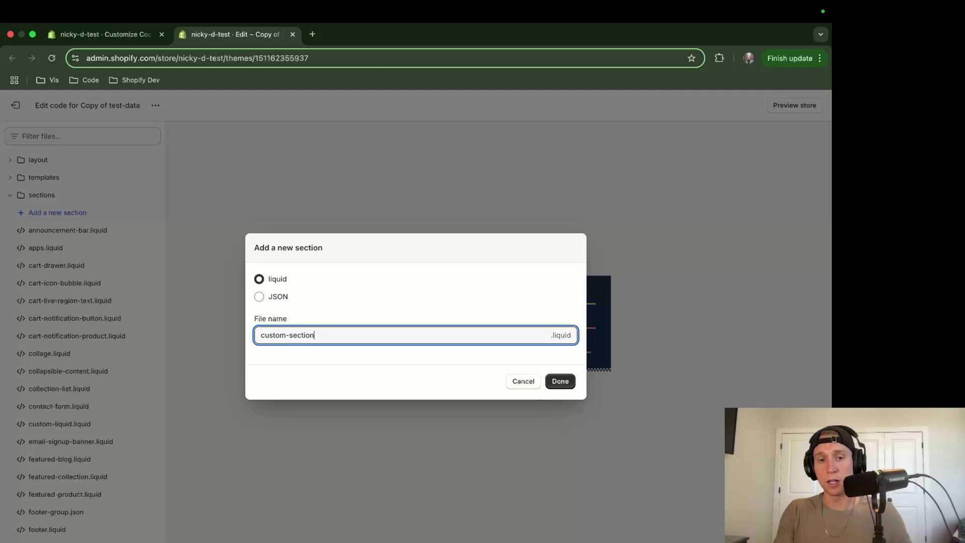
key(Return)
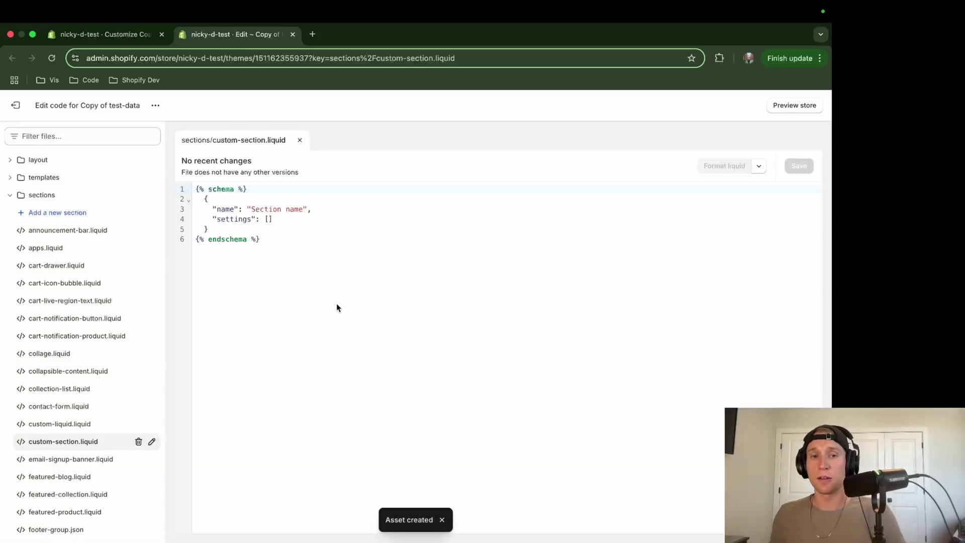
drag(329, 245, 196, 181)
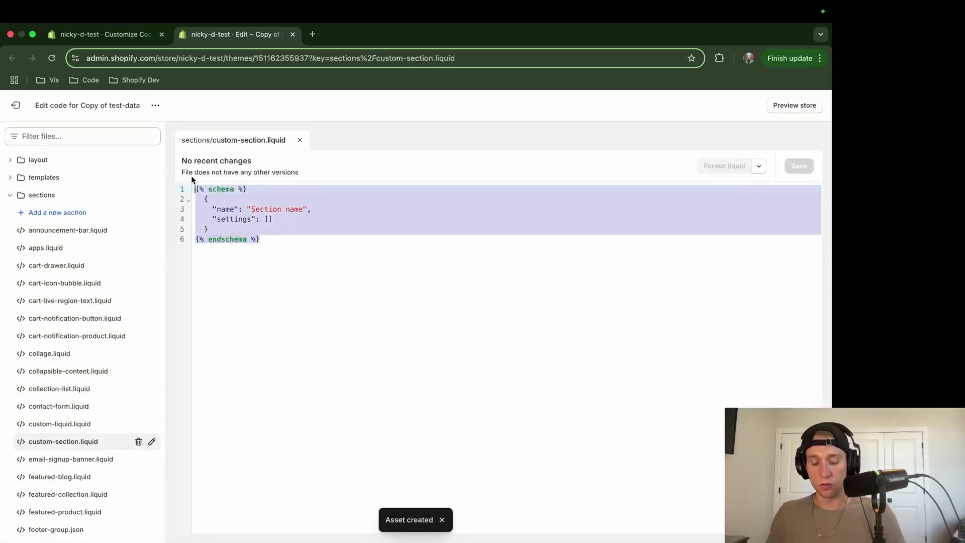
key(BackSpace)
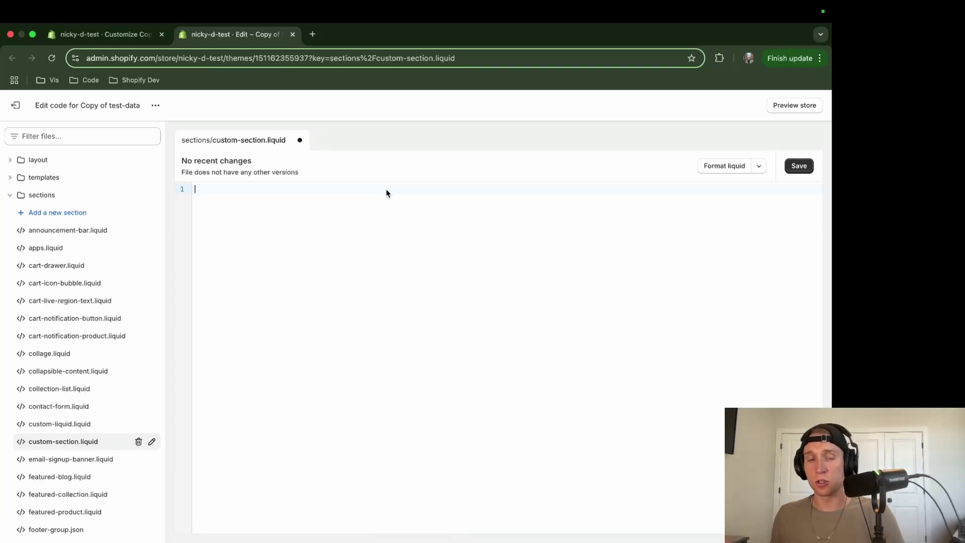
key(super+v)
drag(268, 212, 177, 189)
click(228, 203)
drag(305, 203, 233, 203)
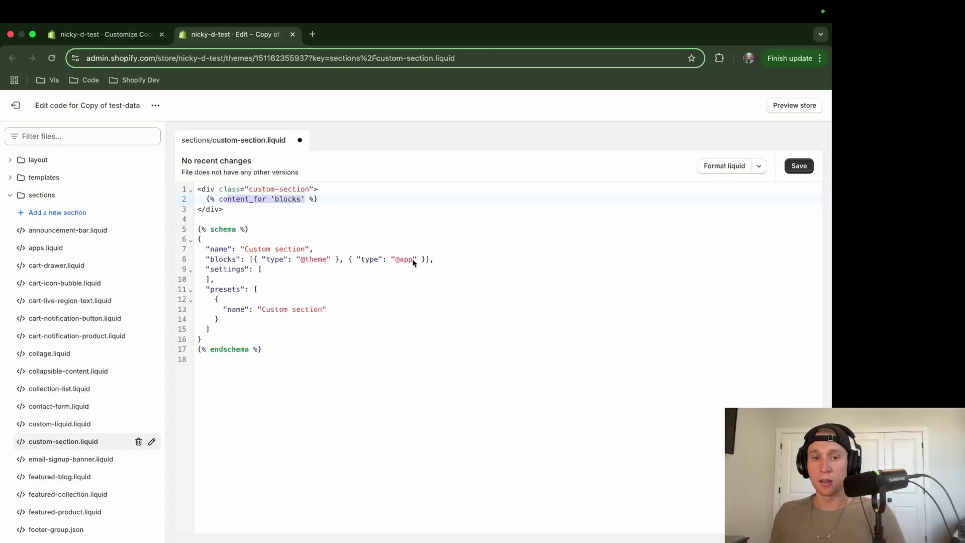
drag(434, 259, 310, 262)
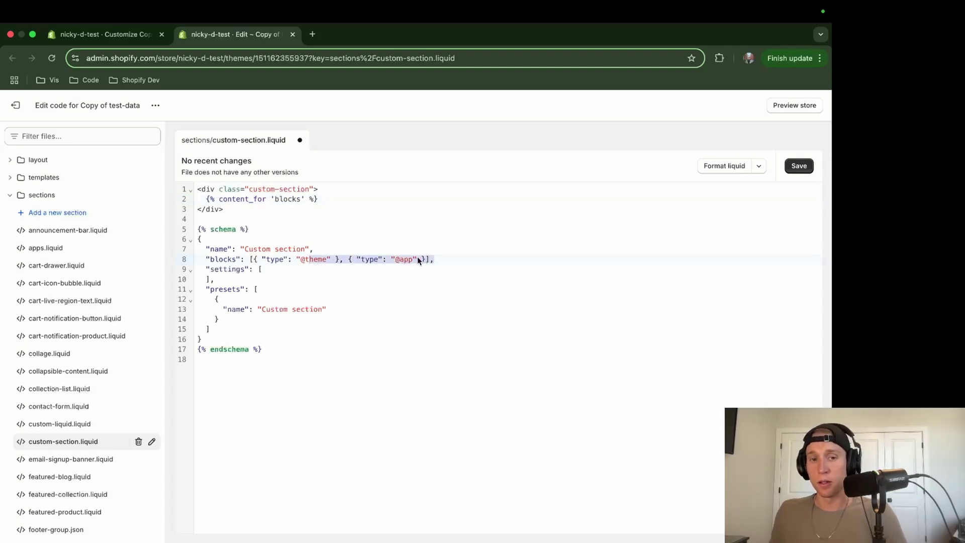
click(300, 309)
click(388, 271)
key(super+s)
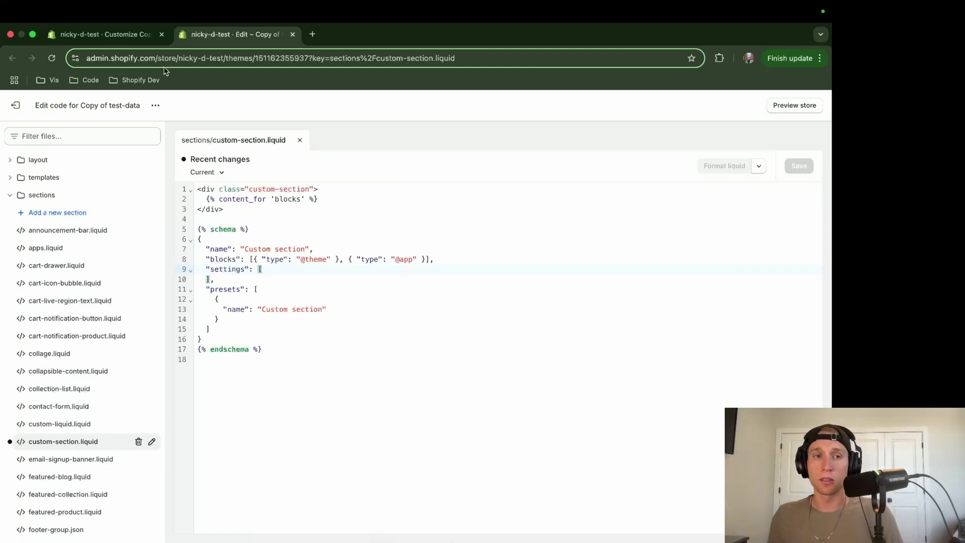
click(126, 34)
Reload the theme editor and add the new Custom section to the home page.
key(super+r)
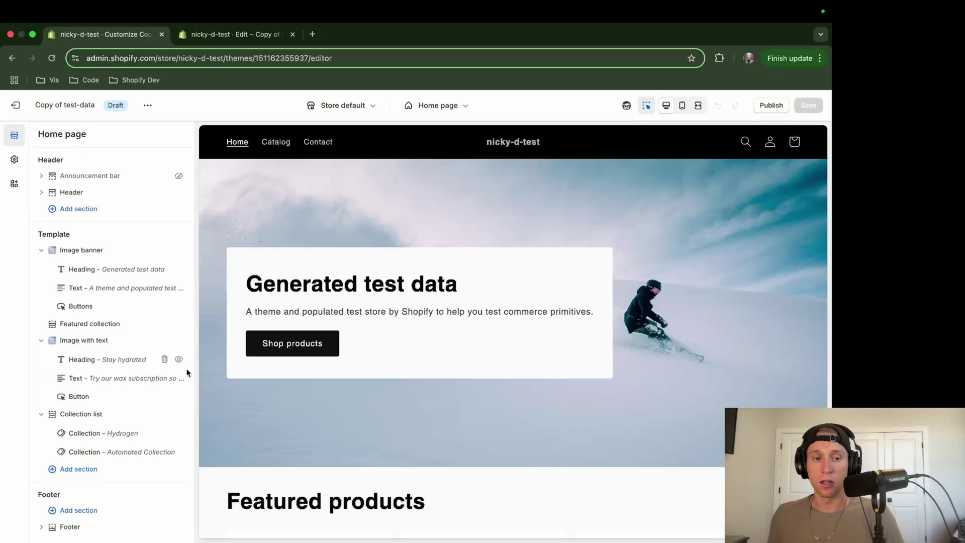
click(95, 467)
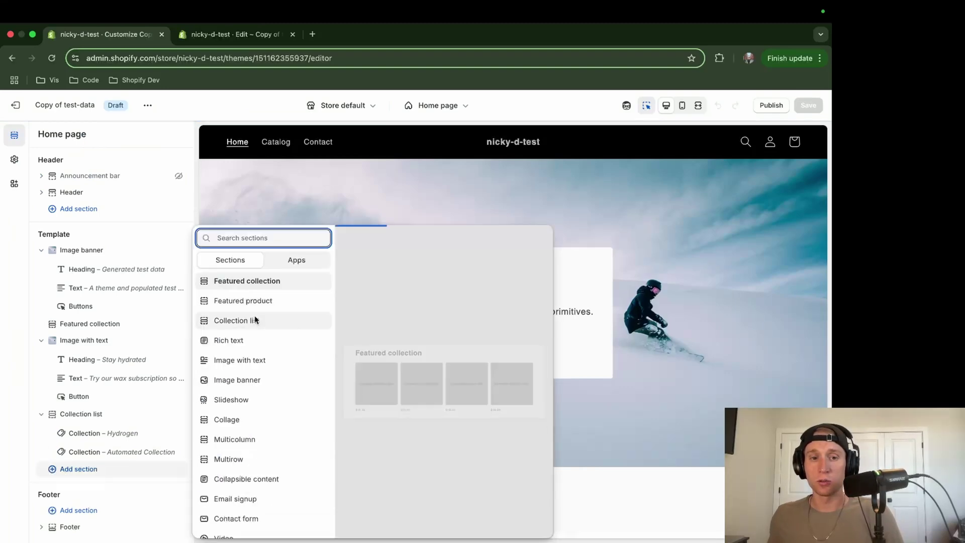
scroll(259, 375, down, 3)
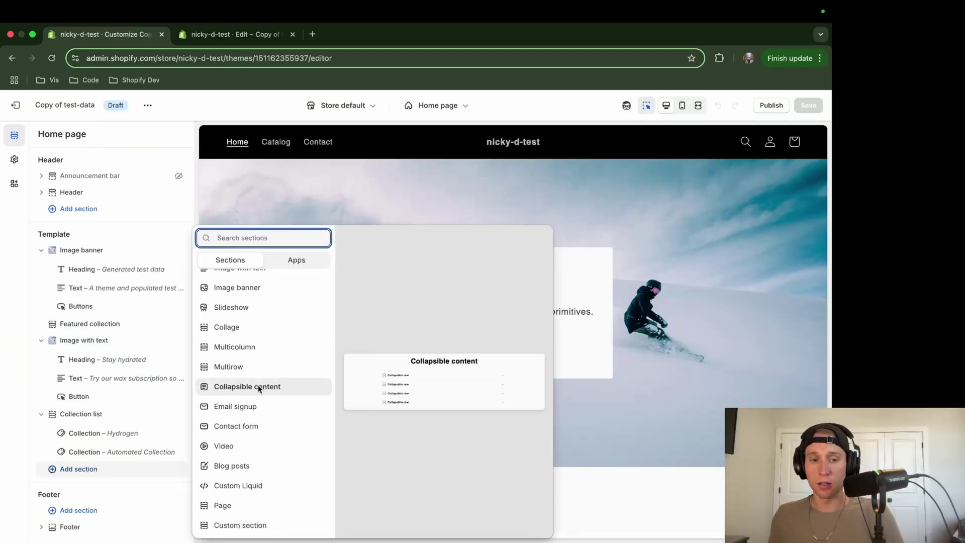
click(252, 530)
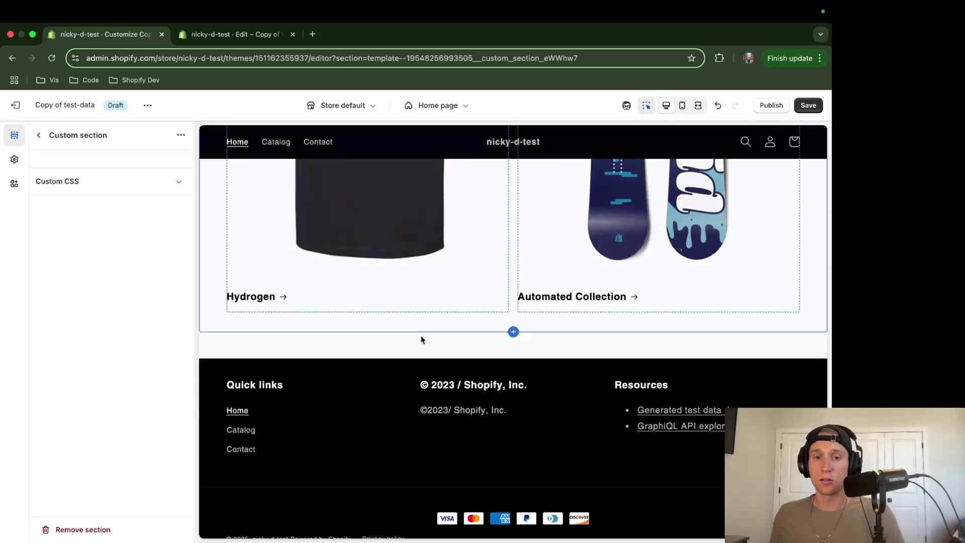
Generate an AI block in the Custom section from the first suggestion.
click(40, 136)
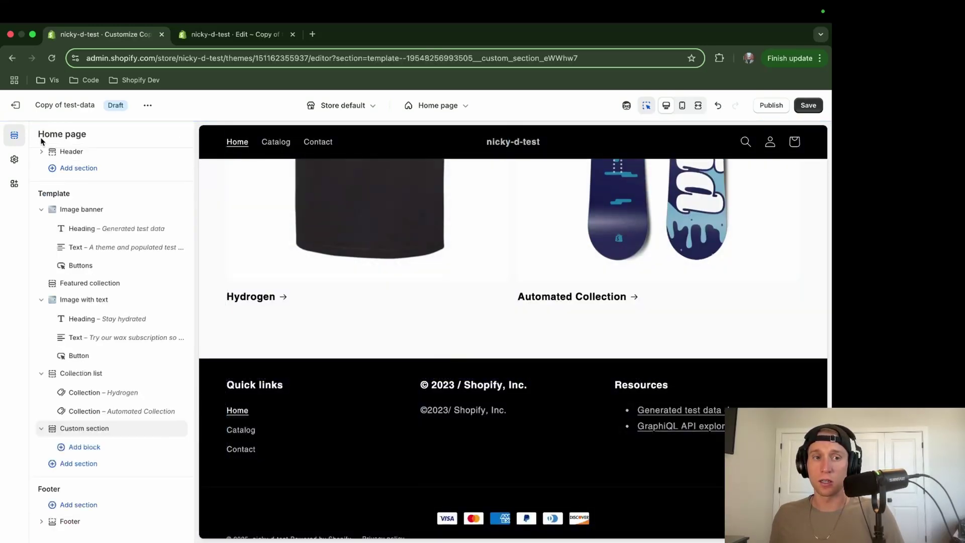
click(84, 447)
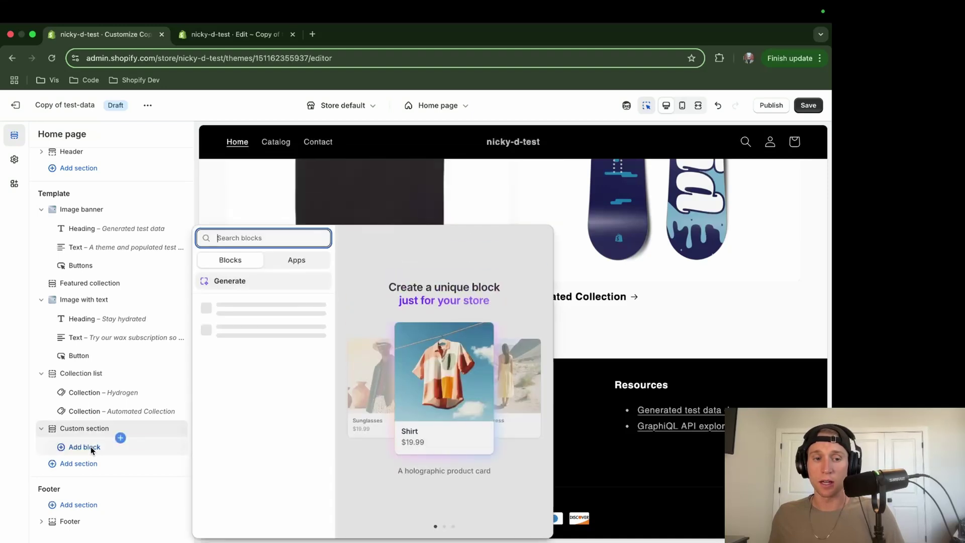
click(234, 283)
click(86, 218)
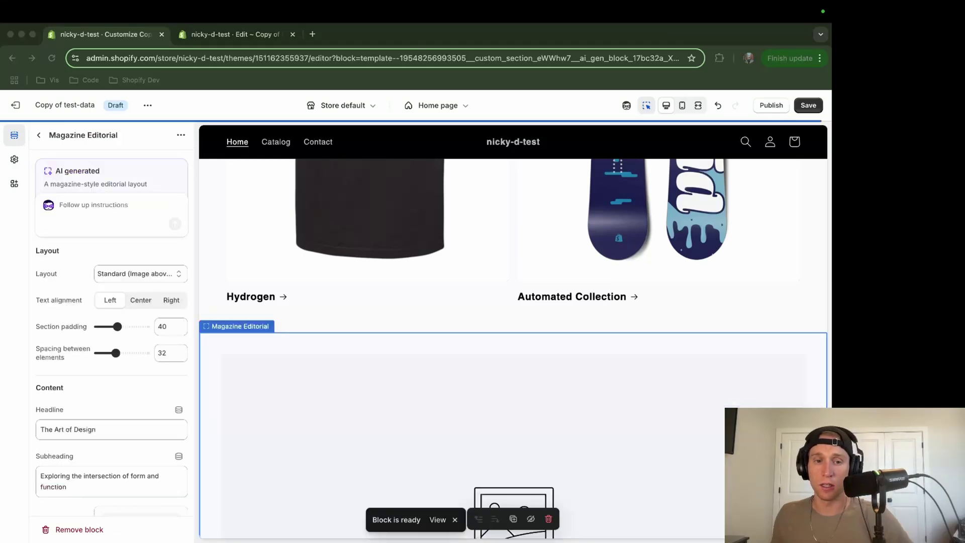
Scroll the preview to inspect the generated Magazine Editorial block.
scroll(333, 358, down, 5)
scroll(276, 362, down, 8)
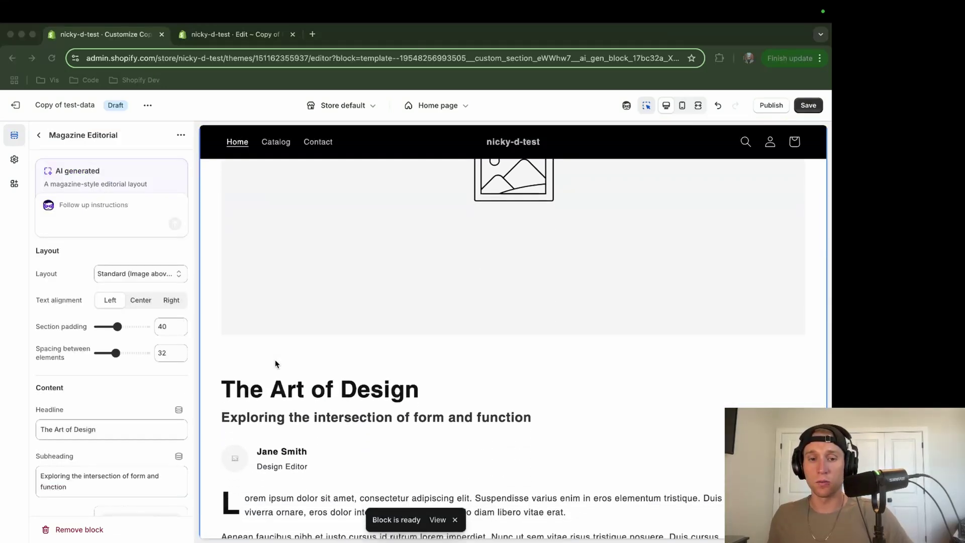
scroll(666, 285, up, 6)
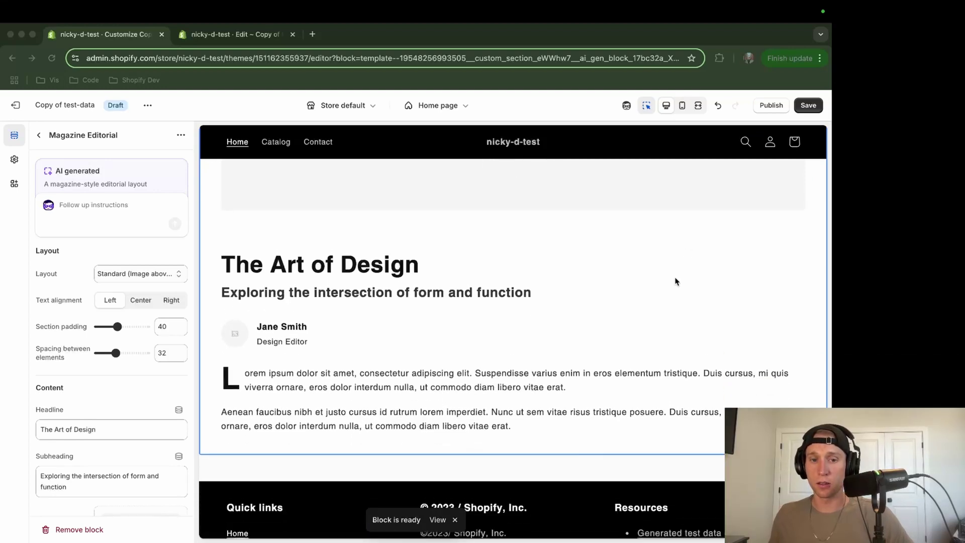
scroll(649, 298, up, 3)
scroll(649, 298, down, 7)
scroll(649, 297, up, 3)
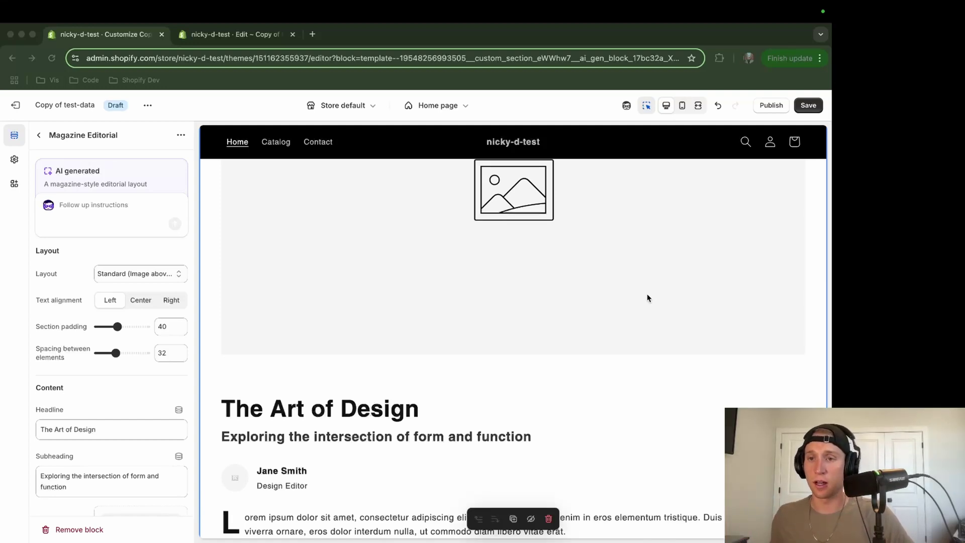
scroll(647, 294, up, 5)
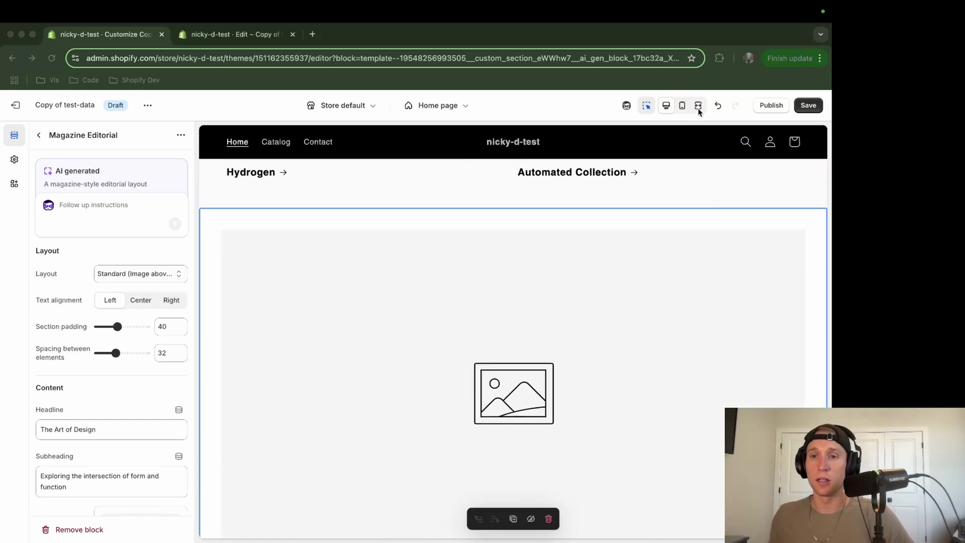
Toggle the full-width preview on and off, then scroll through Magazine Editorial's settings.
click(699, 105)
scroll(659, 359, down, 10)
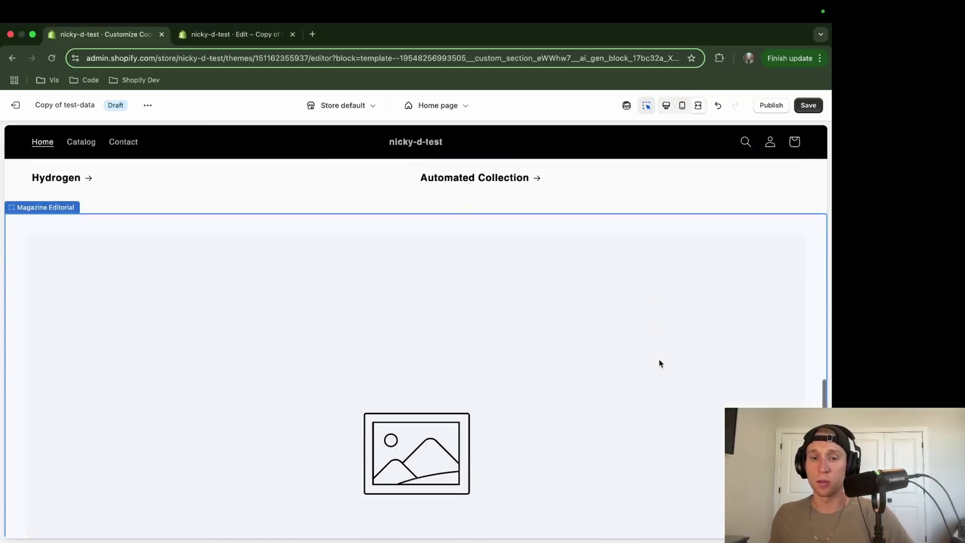
click(698, 105)
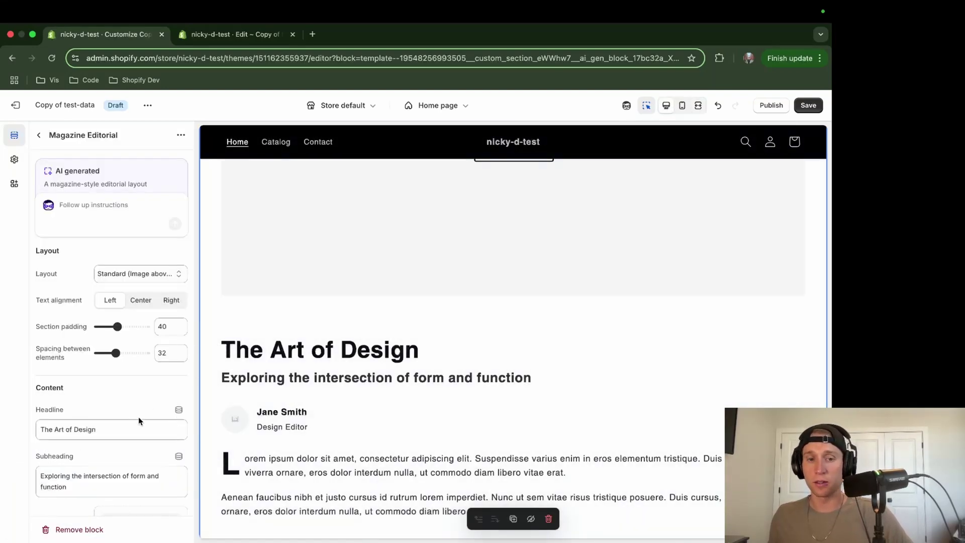
scroll(138, 420, down, 3)
scroll(138, 420, up, 3)
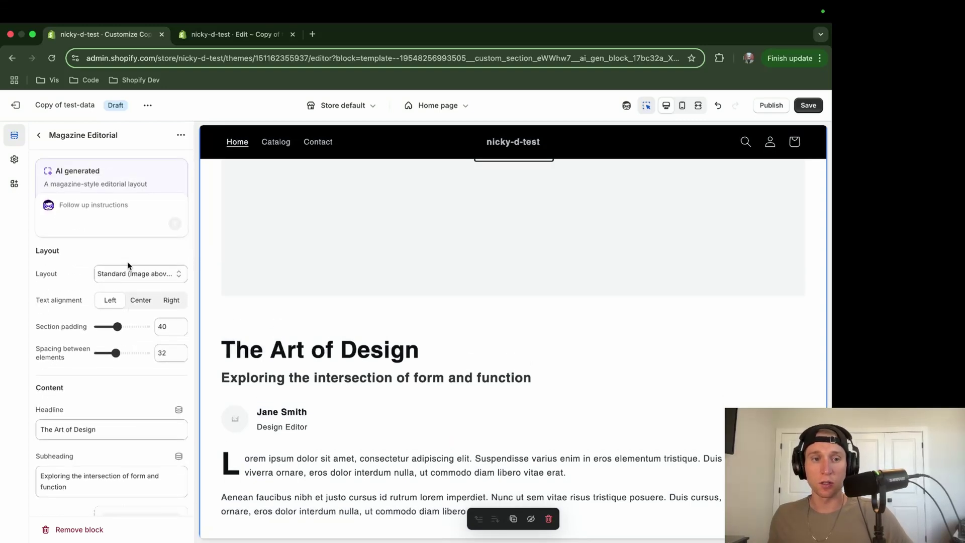
scroll(102, 392, down, 6)
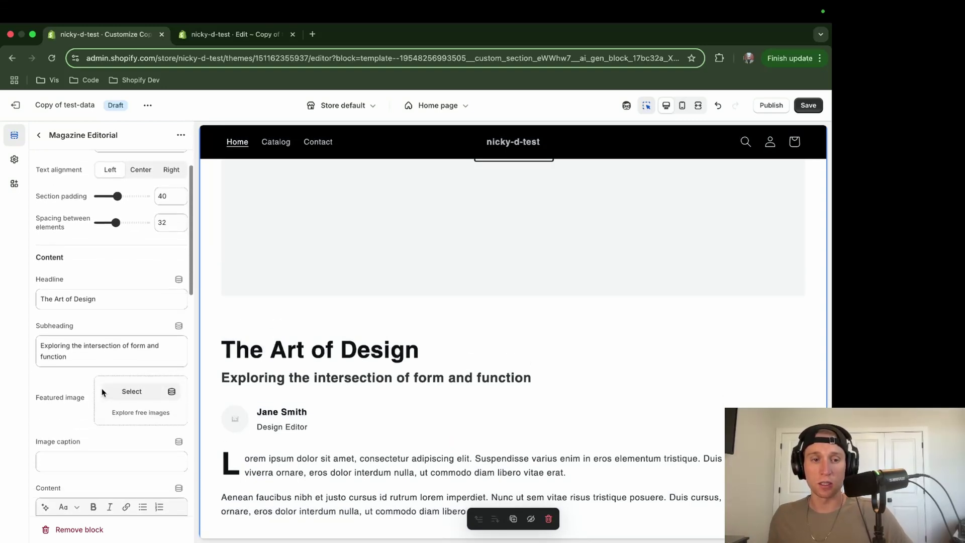
scroll(104, 387, down, 5)
scroll(105, 387, up, 12)
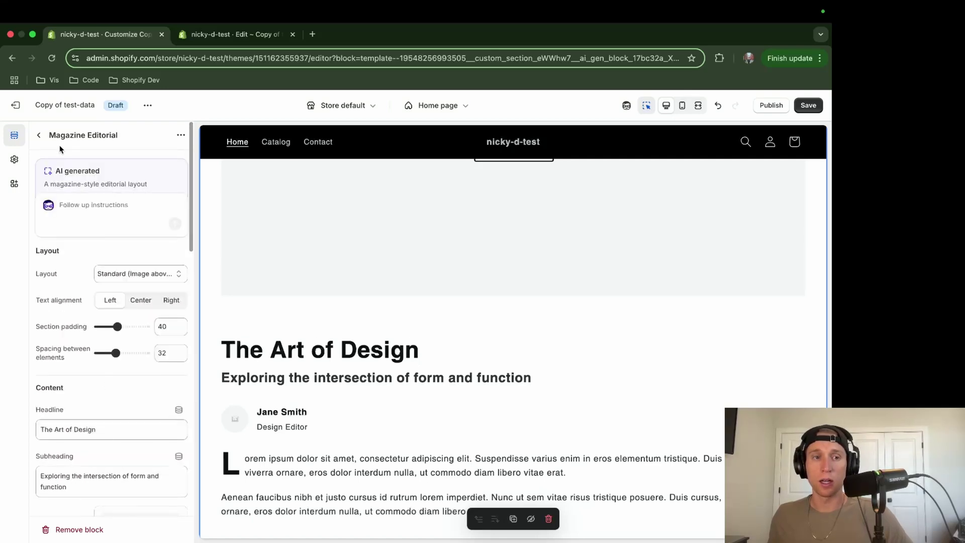
Review the custom section's code in the code editor, then return to the customizer.
click(40, 136)
click(216, 34)
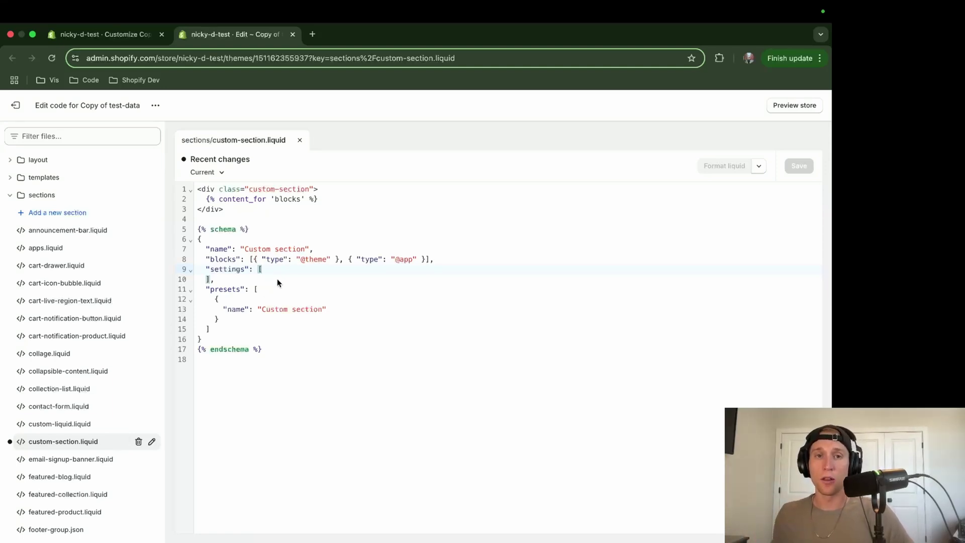
click(119, 42)
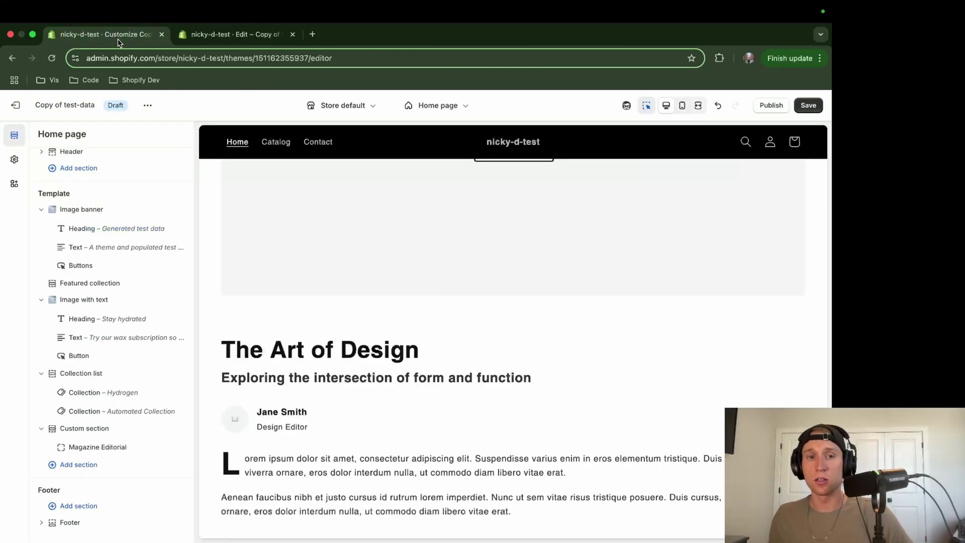
Collapse the Collection list and Custom section entries in the home page outline.
scroll(321, 388, up, 10)
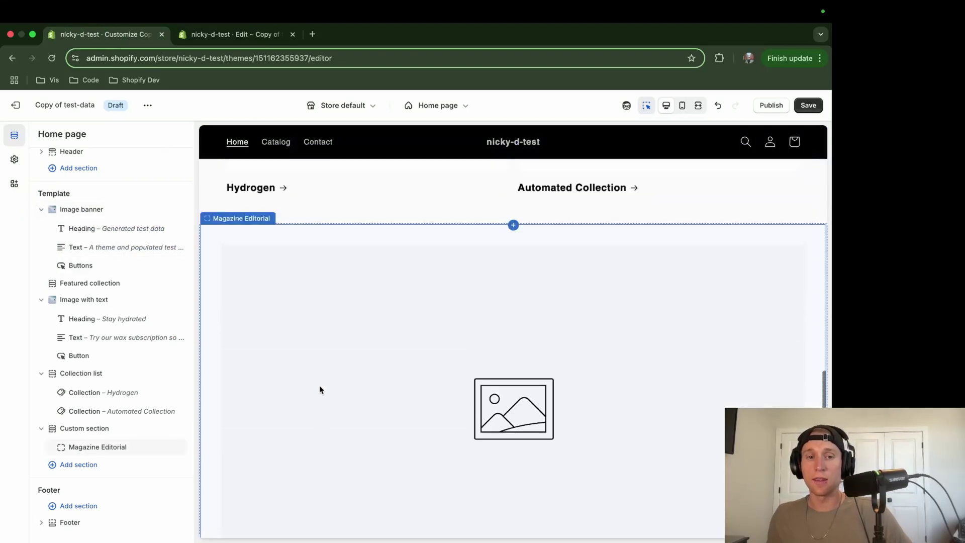
scroll(321, 390, up, 5)
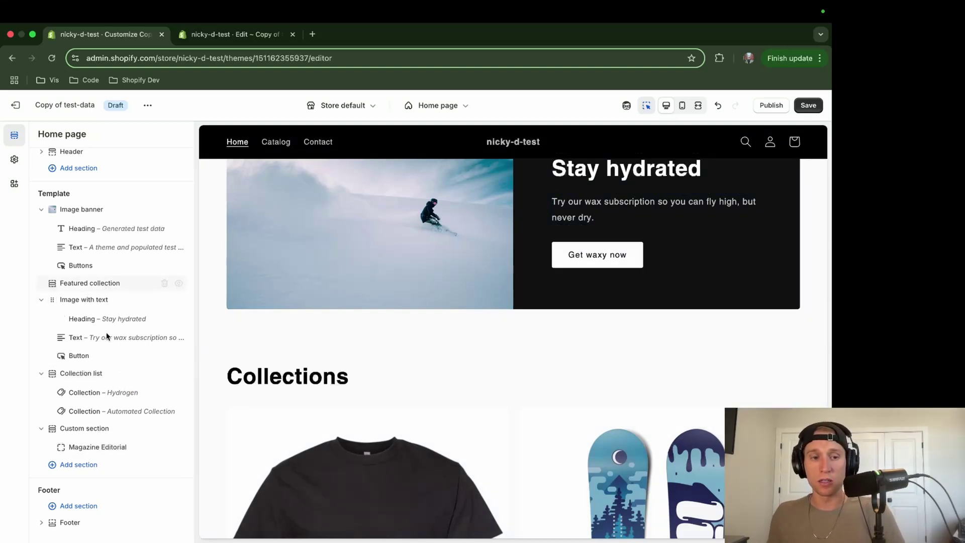
click(42, 374)
click(43, 432)
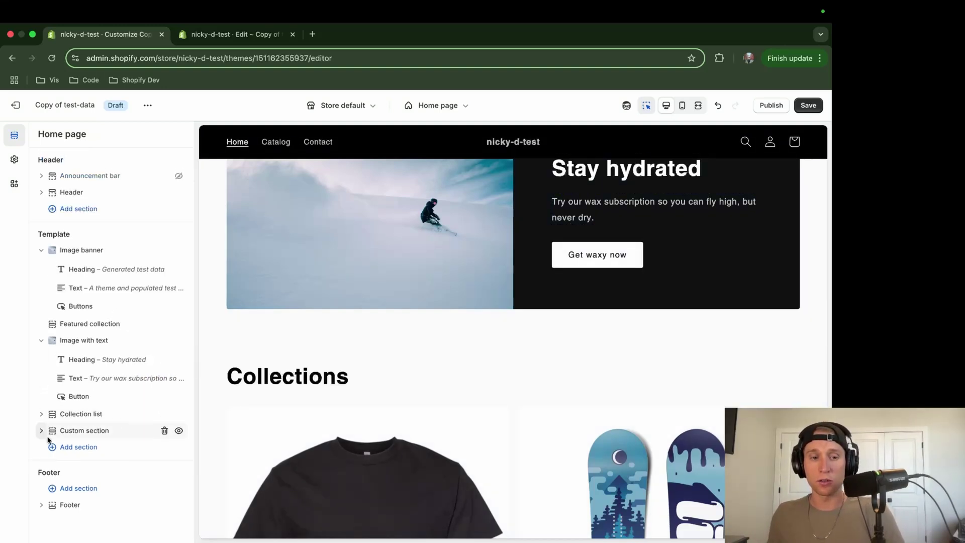
Add a Contact form section to the home page directly after Custom section.
click(83, 446)
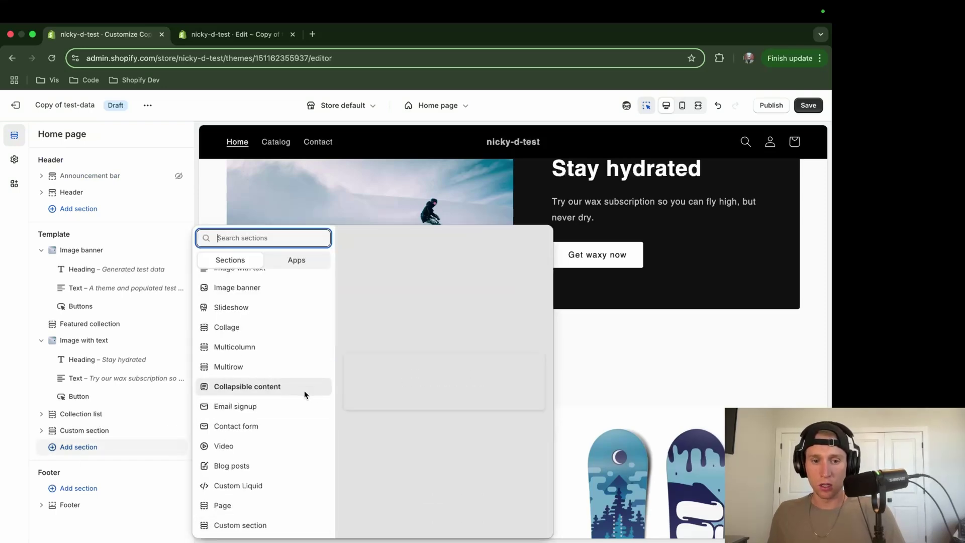
click(264, 427)
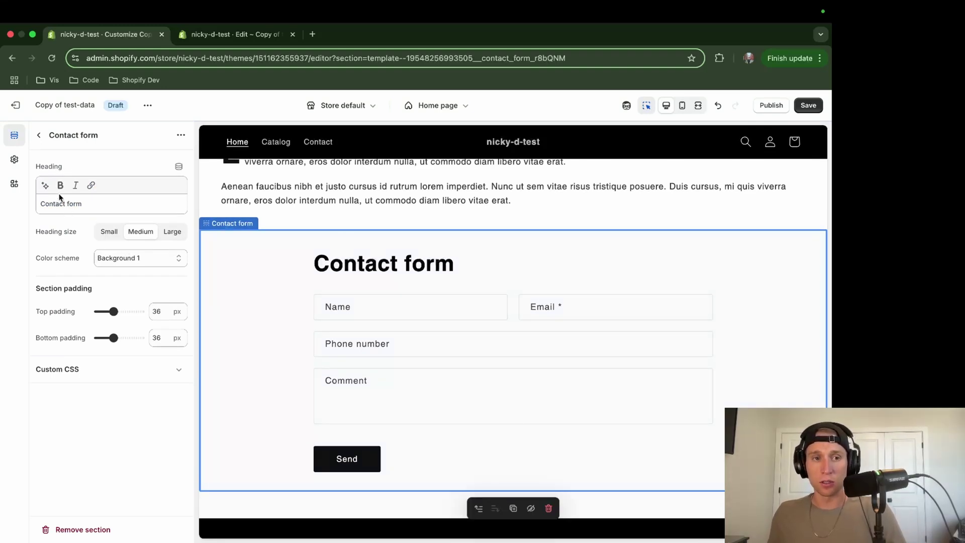
click(39, 136)
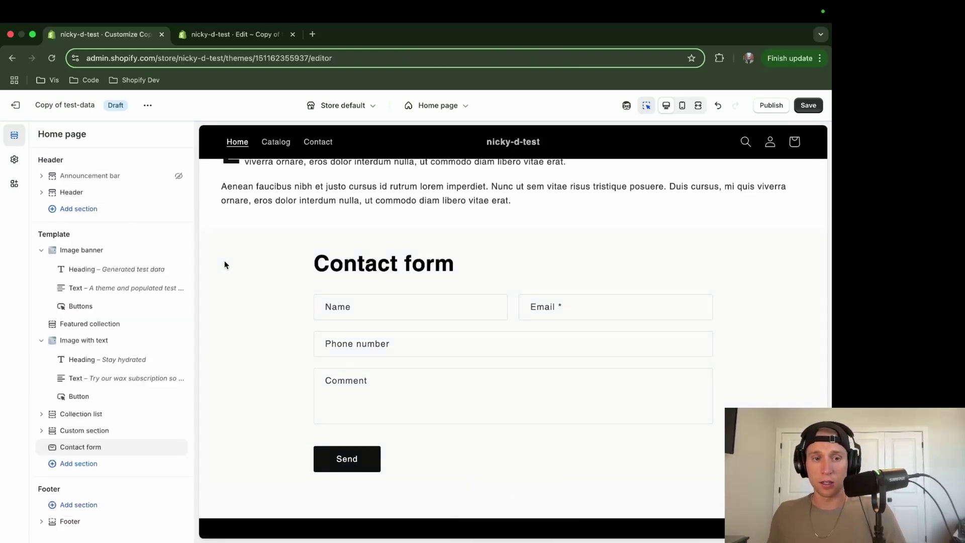
click(111, 455)
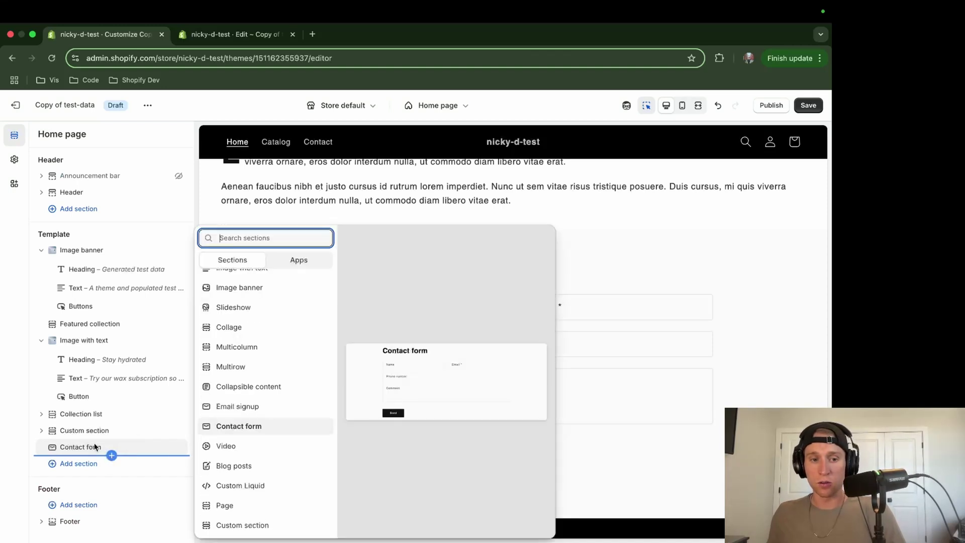
click(109, 451)
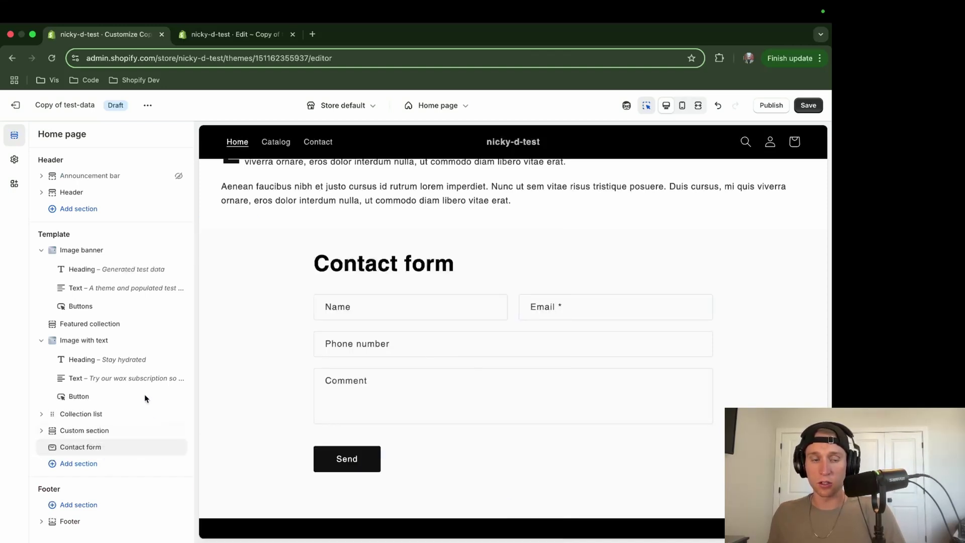
Open sections/contact-form.liquid in the theme code editor.
click(232, 35)
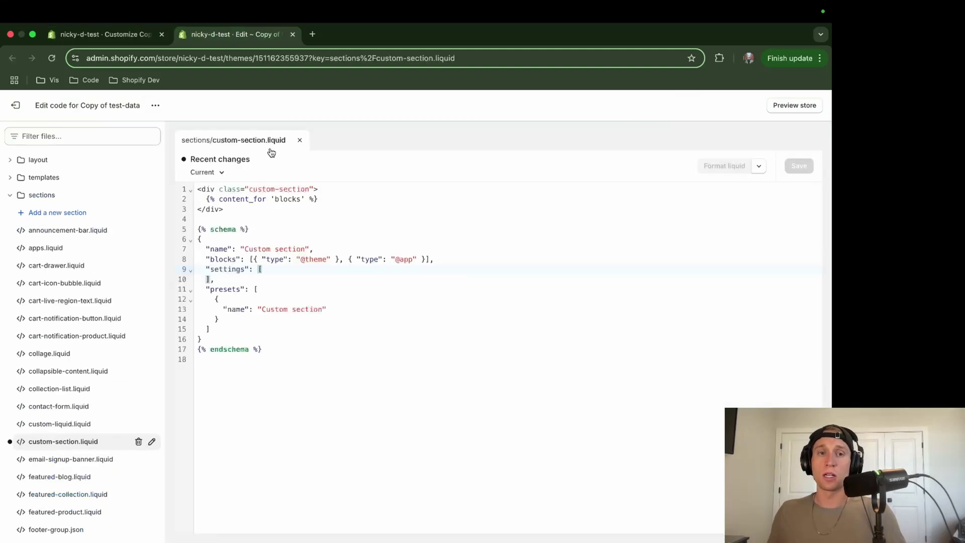
click(52, 135)
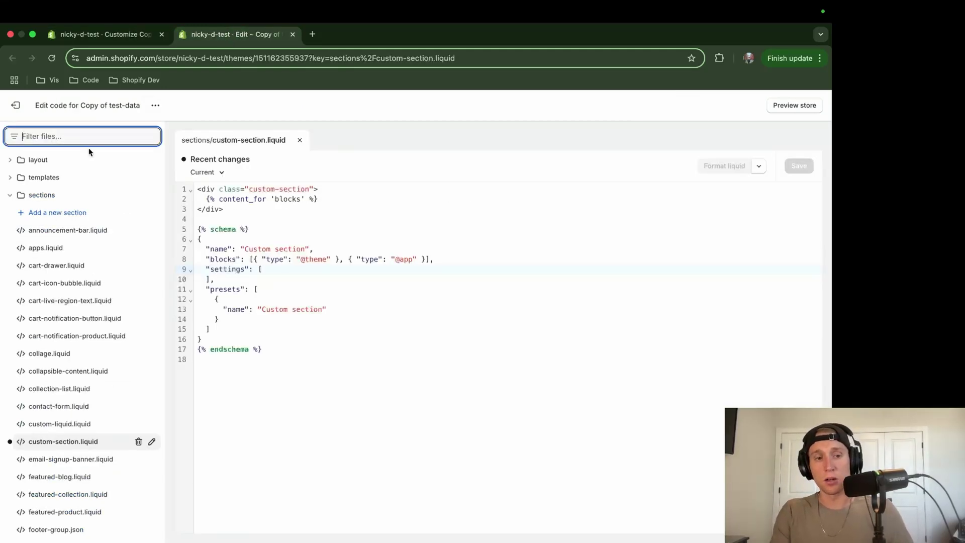
click(60, 407)
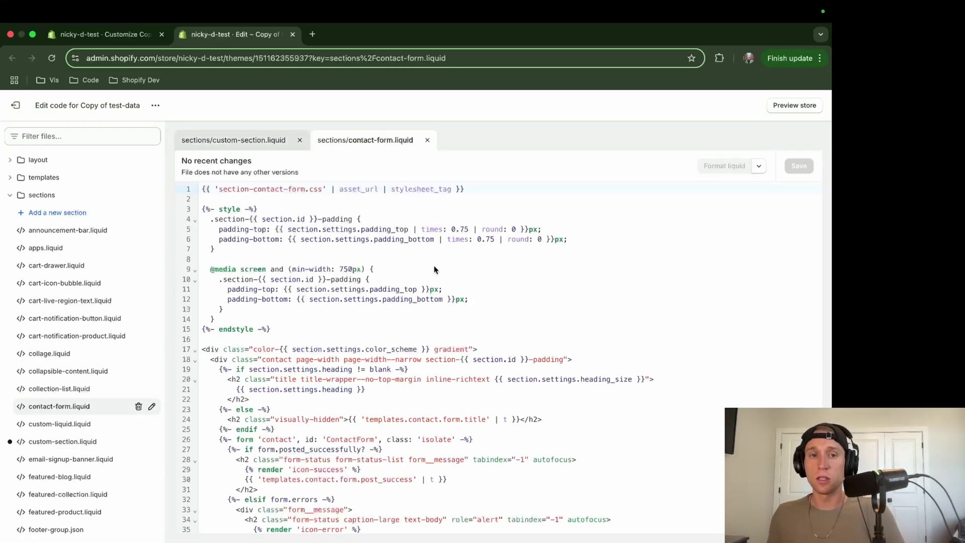
scroll(389, 347, down, 20)
scroll(388, 347, up, 2)
scroll(388, 346, up, 5)
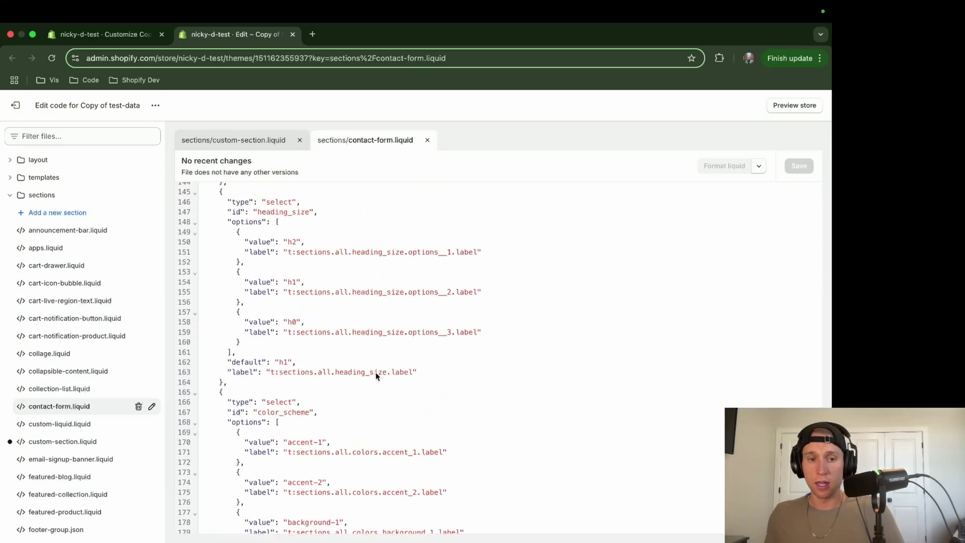
scroll(376, 376, up, 2)
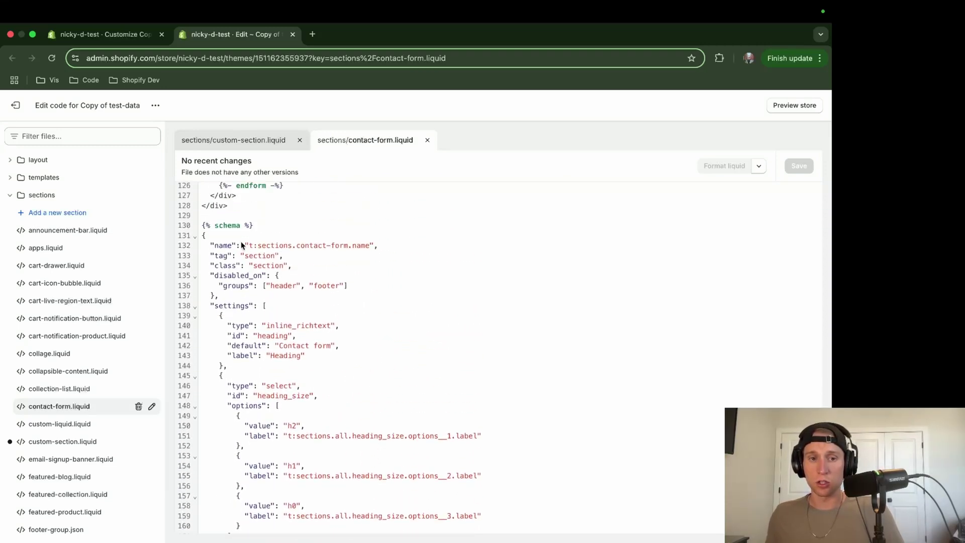
Select the contact form schema from line 130 to the file end and review its settings.
click(203, 225)
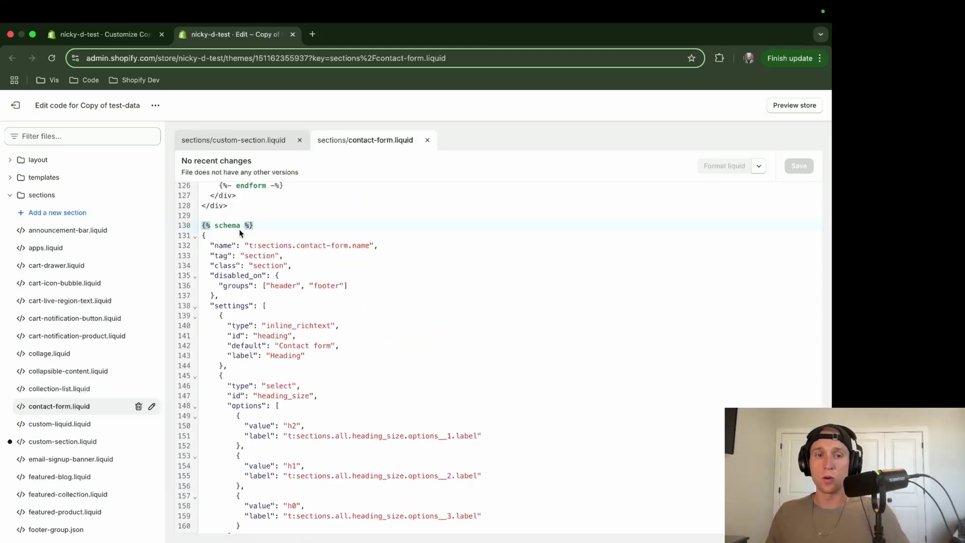
key(super+shift+Down)
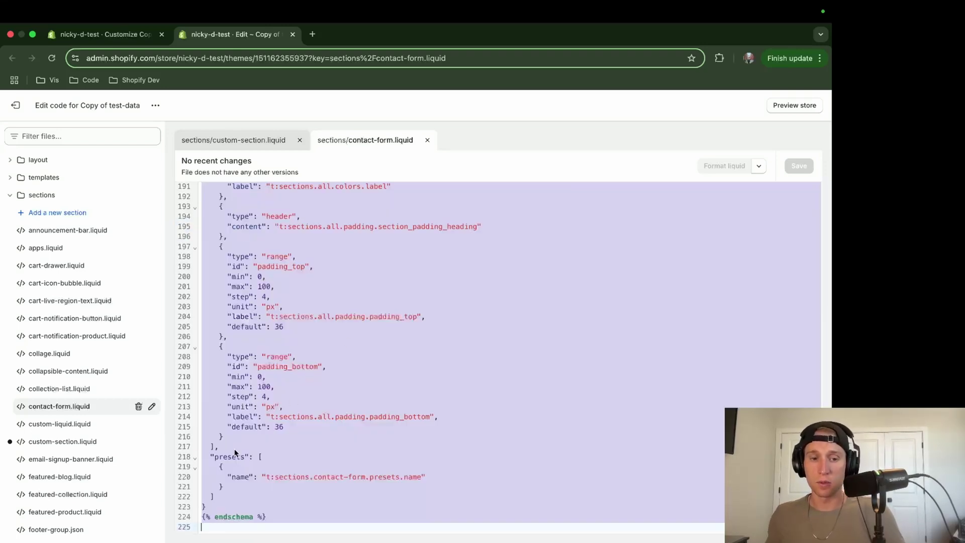
scroll(243, 345, up, 7)
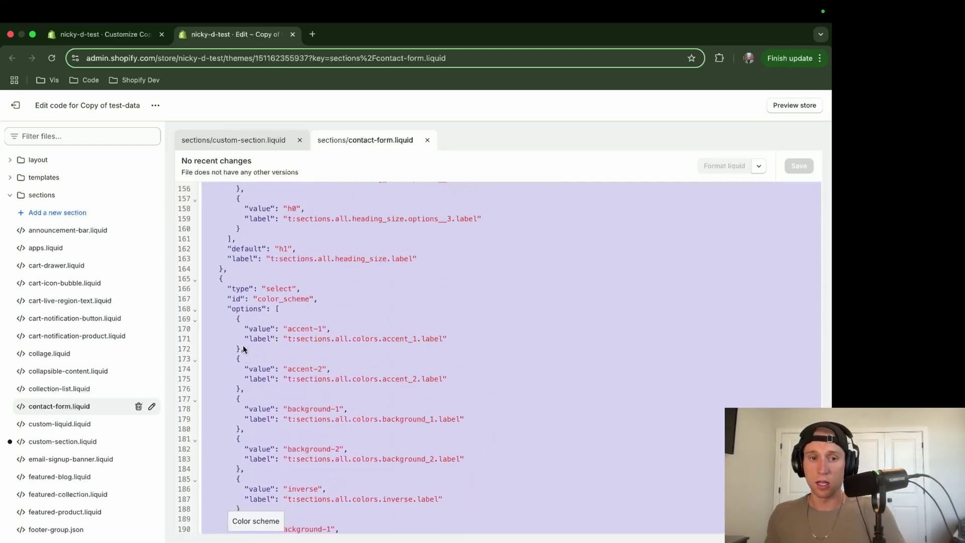
scroll(242, 345, up, 3)
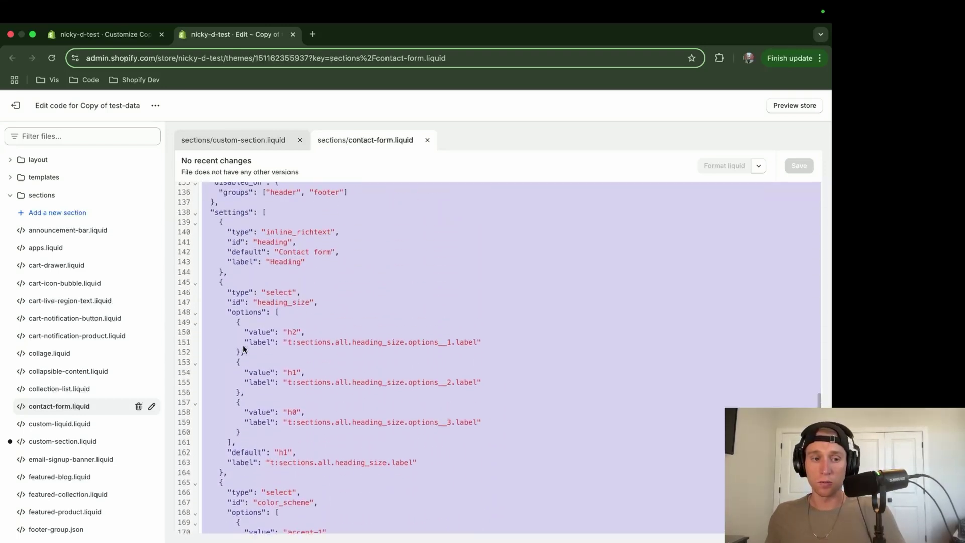
scroll(62, 469, down, 10)
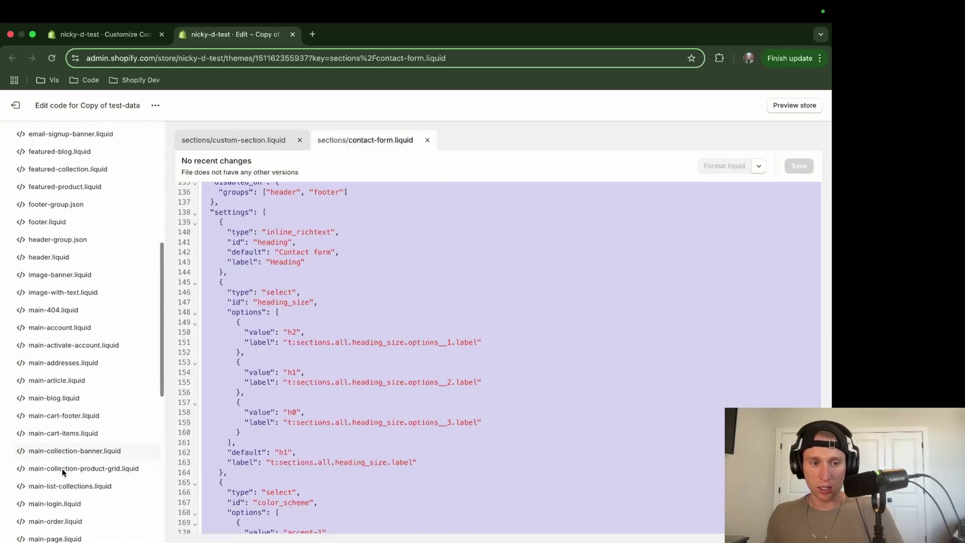
scroll(62, 468, up, 10)
click(77, 136)
Open rich-text.liquid via a 'rich' file filter and fold its settings to study the heading and caption blocks.
text(rich)
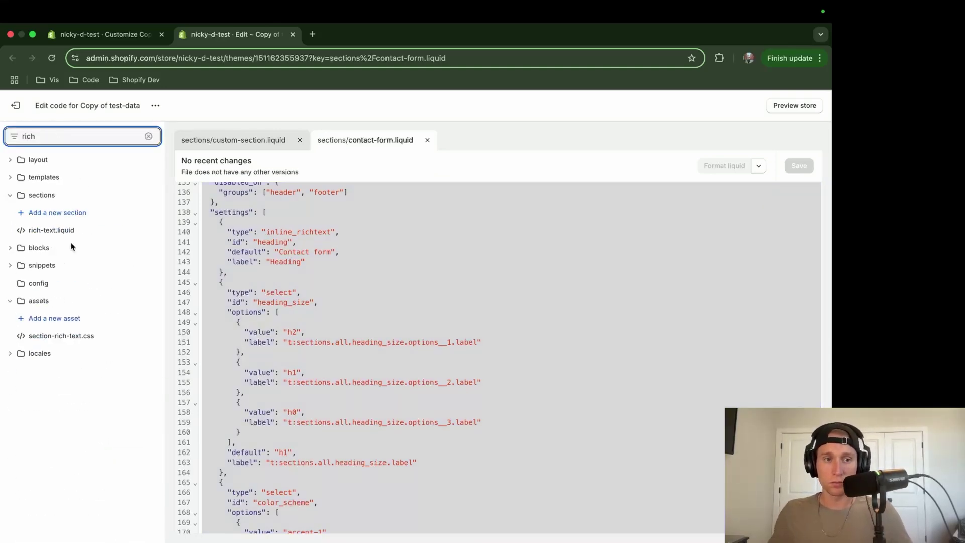
click(56, 229)
scroll(340, 377, down, 20)
scroll(340, 377, up, 13)
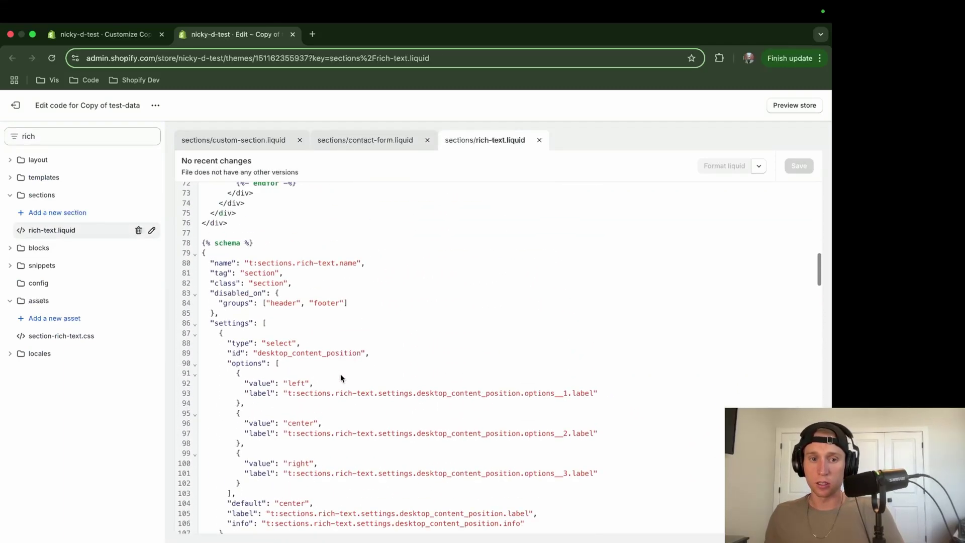
click(195, 324)
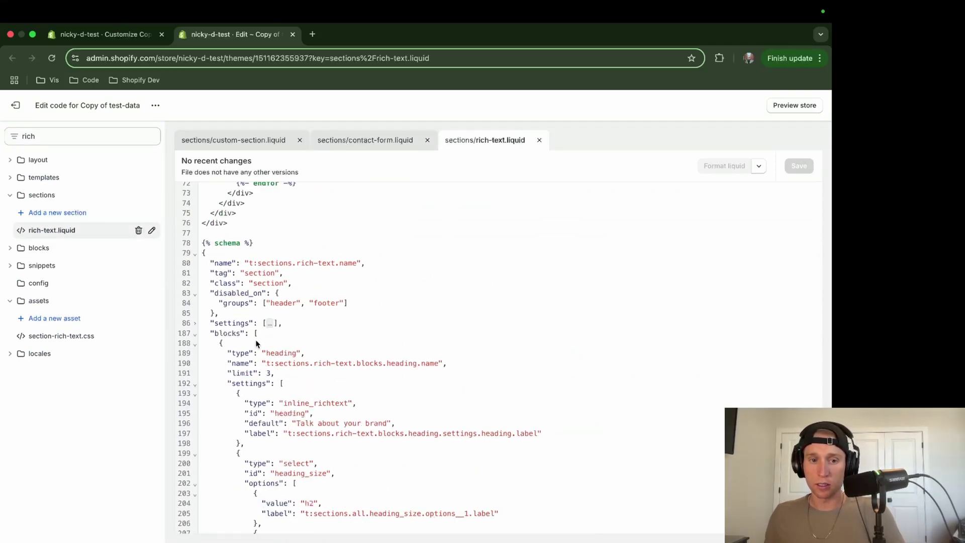
scroll(333, 385, down, 1)
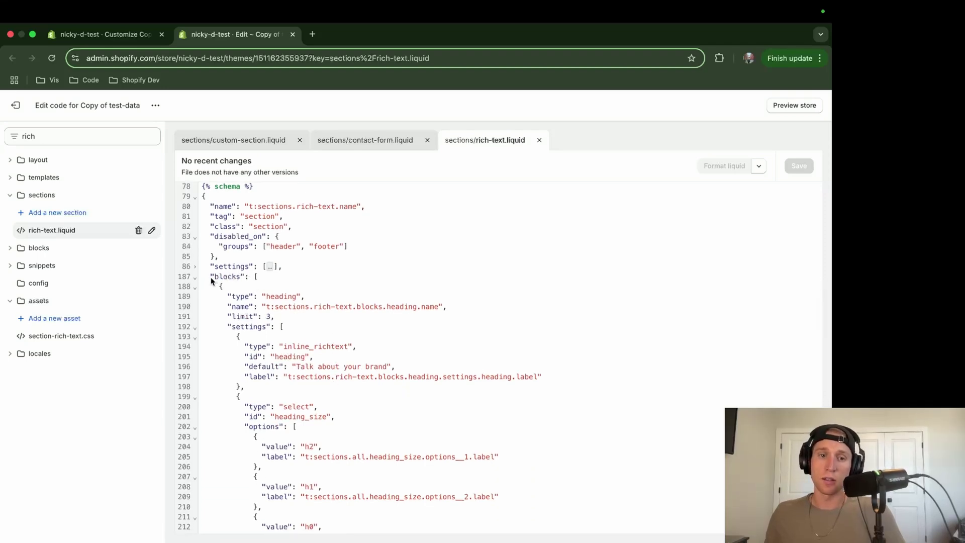
scroll(281, 300, down, 2)
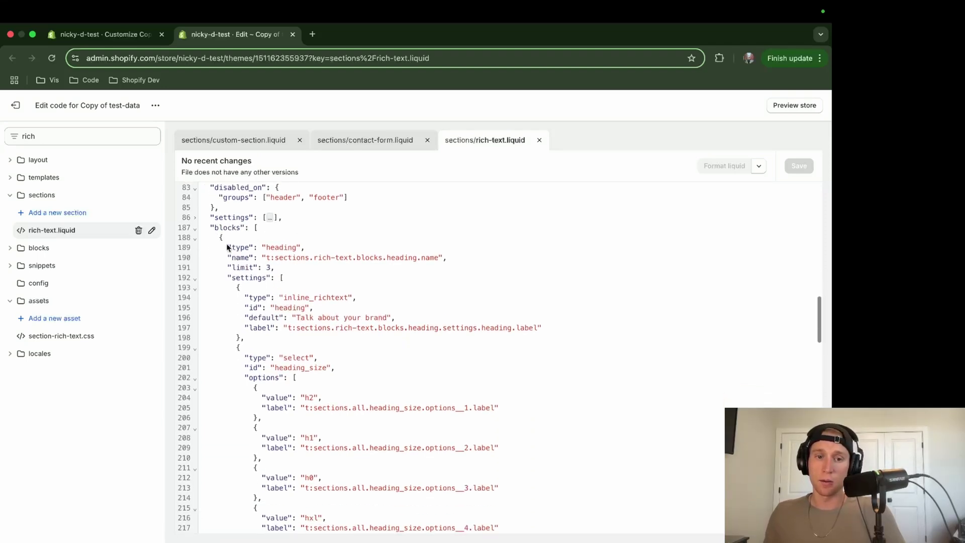
scroll(267, 424, down, 3)
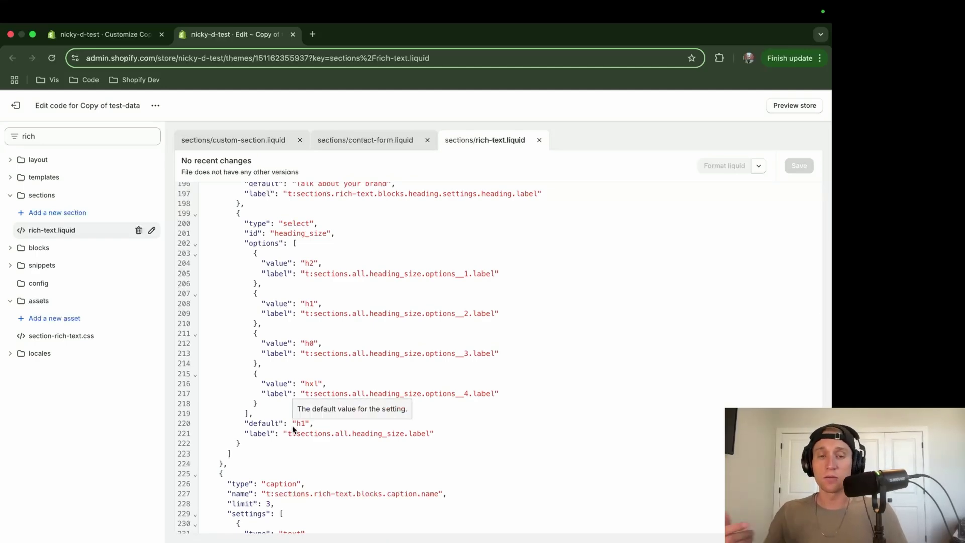
scroll(295, 416, up, 3)
Return to the contact-form.liquid tab and scroll through its code.
click(358, 141)
scroll(328, 415, down, 5)
scroll(328, 415, up, 15)
scroll(328, 415, down, 8)
click(280, 446)
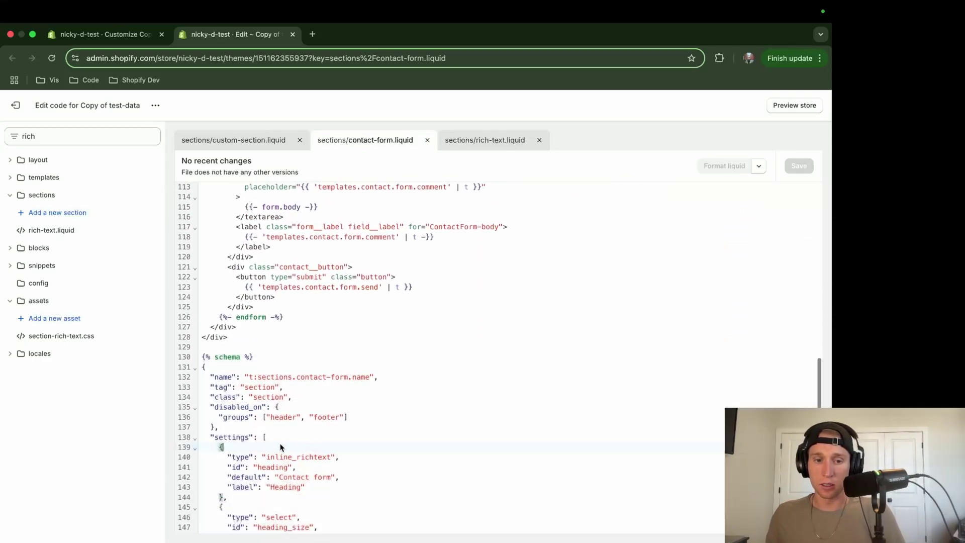
click(196, 437)
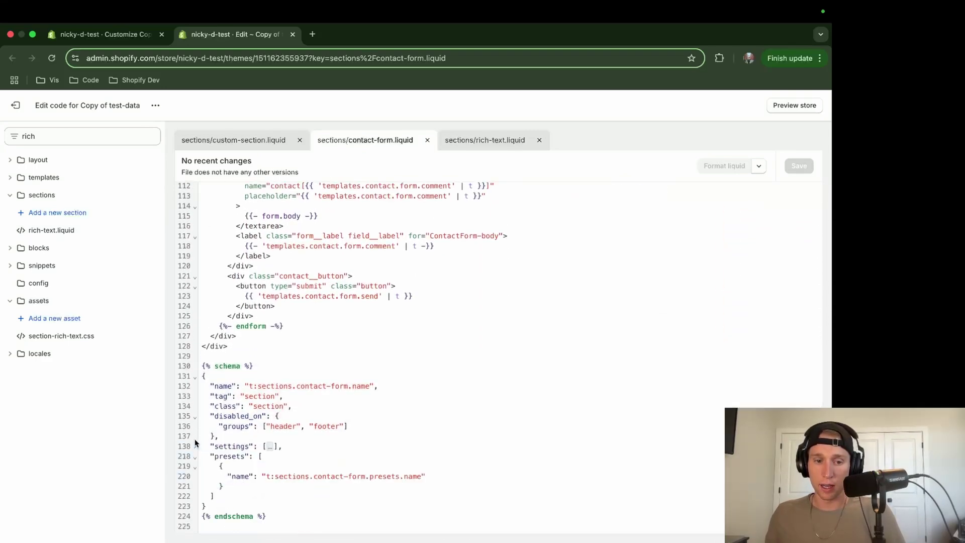
click(301, 442)
key(Return)
text("bl)
key(Return)
text({)
key(Return)
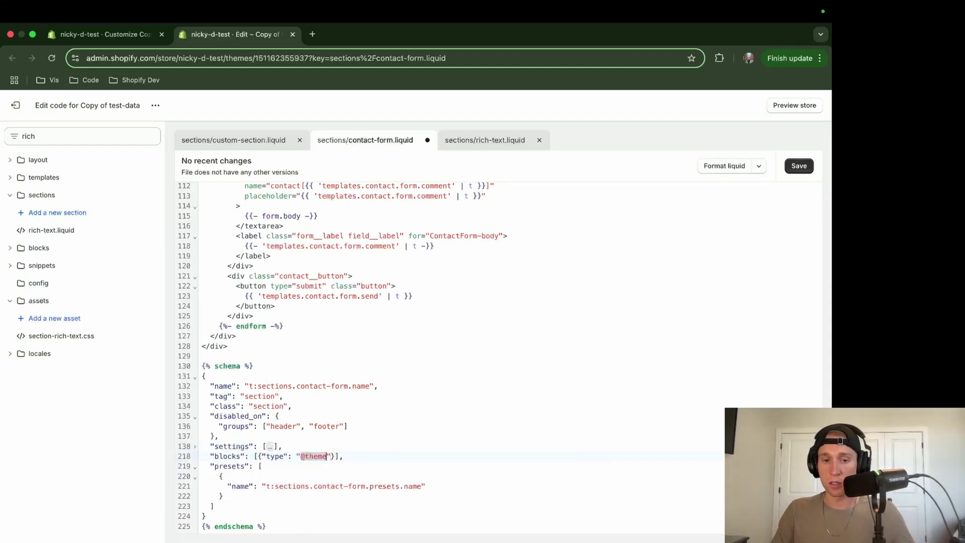
text(@app)
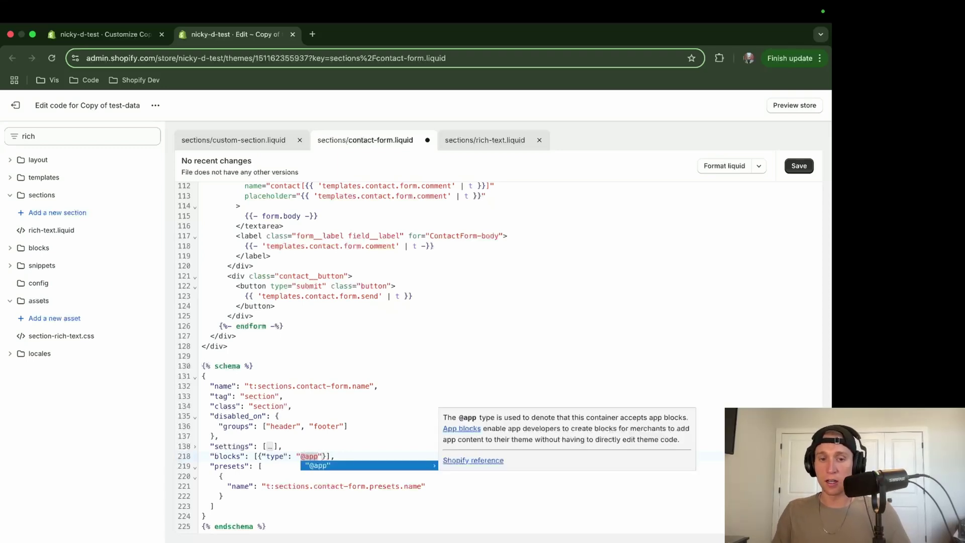
key(Return)
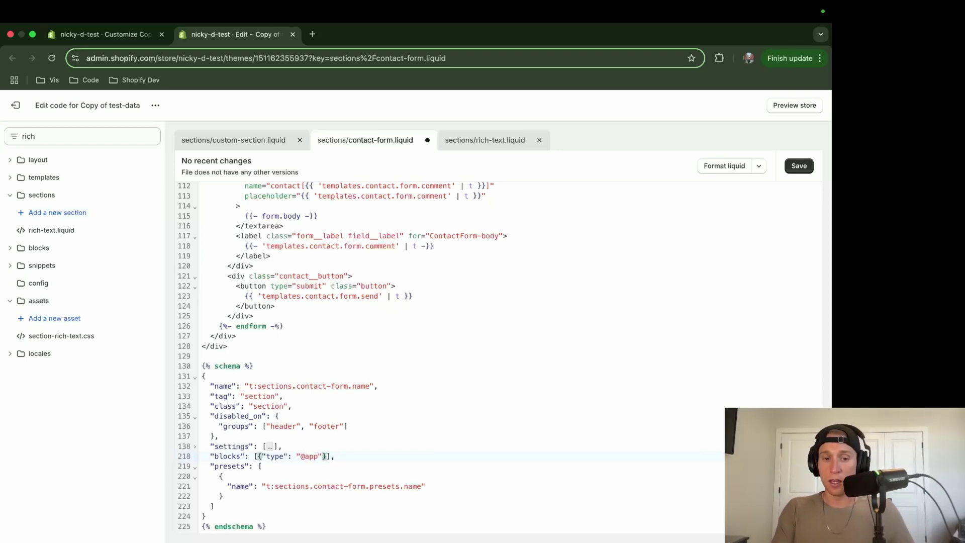
text(, {")
key(Return)
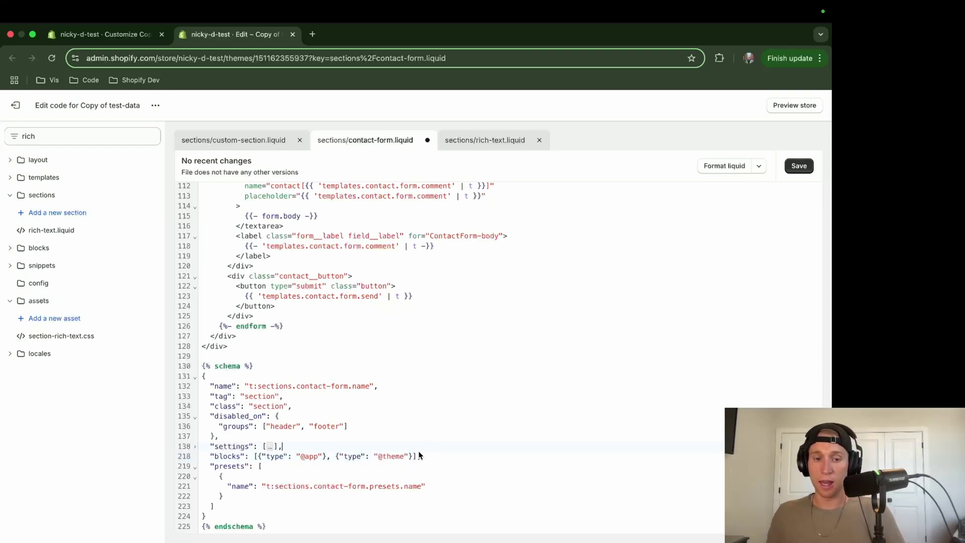
click(289, 464)
drag(335, 458, 294, 457)
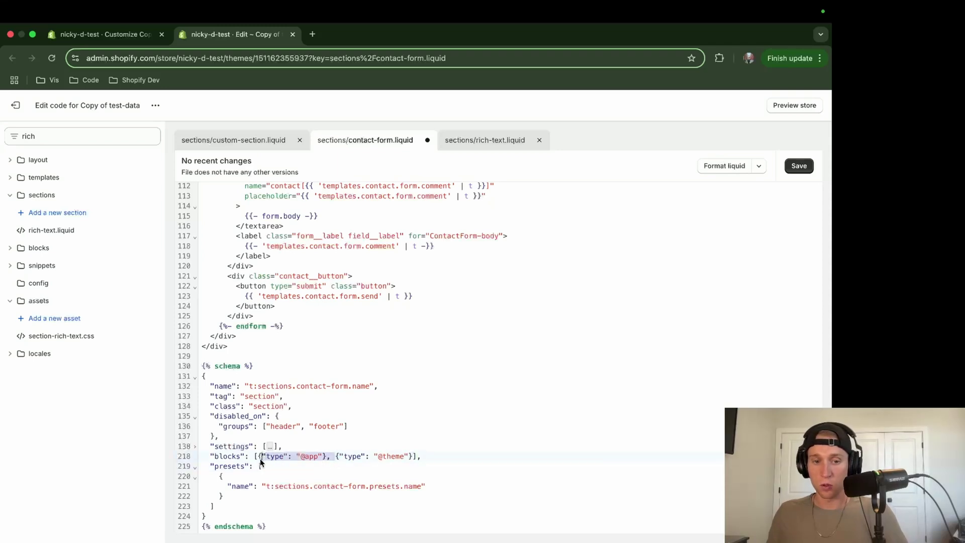
key(BackSpace)
click(404, 459)
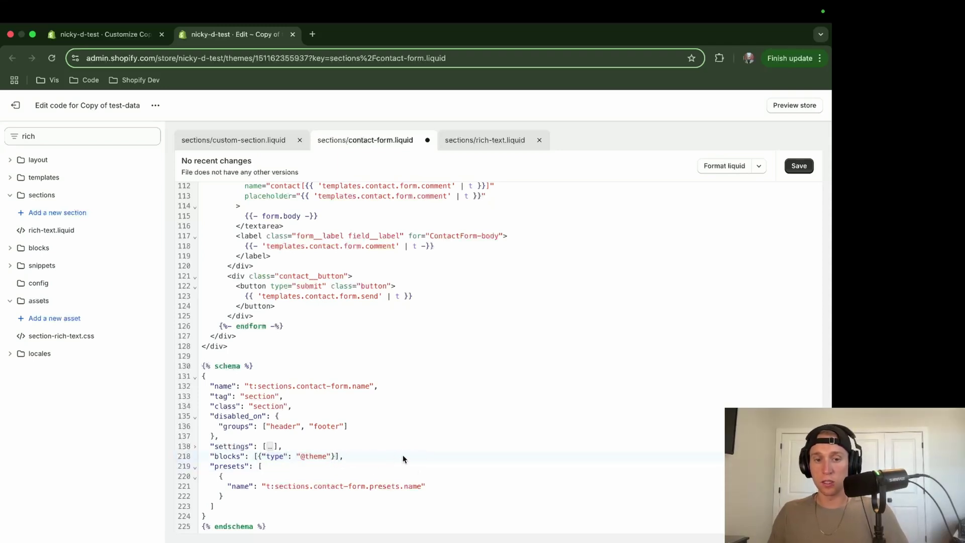
key(super+shift+Left)
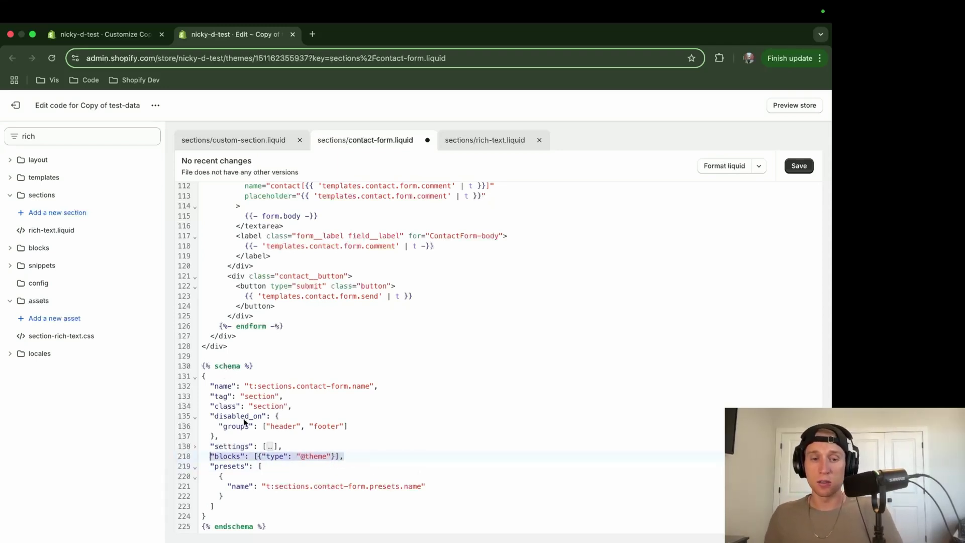
scroll(244, 432, up, 1)
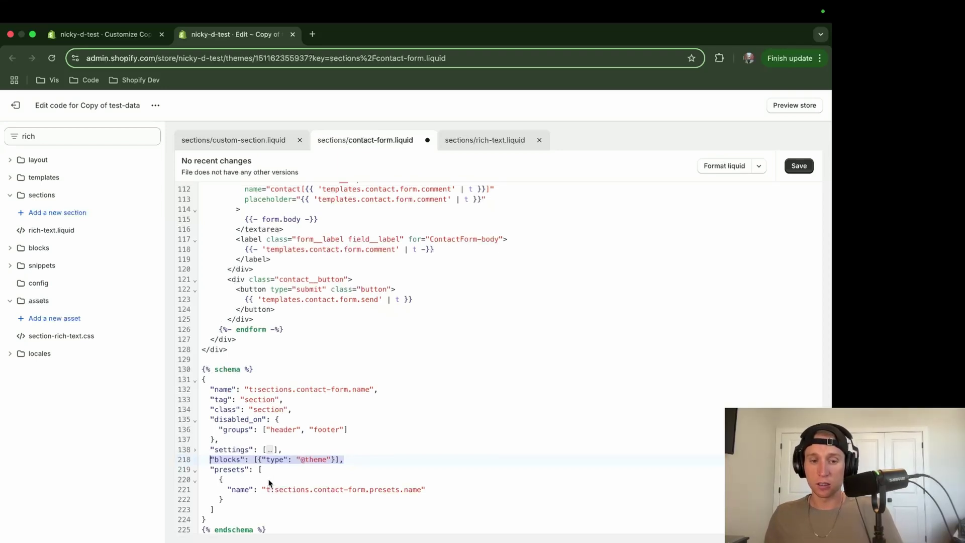
scroll(270, 482, down, 1)
click(345, 460)
key(super+s)
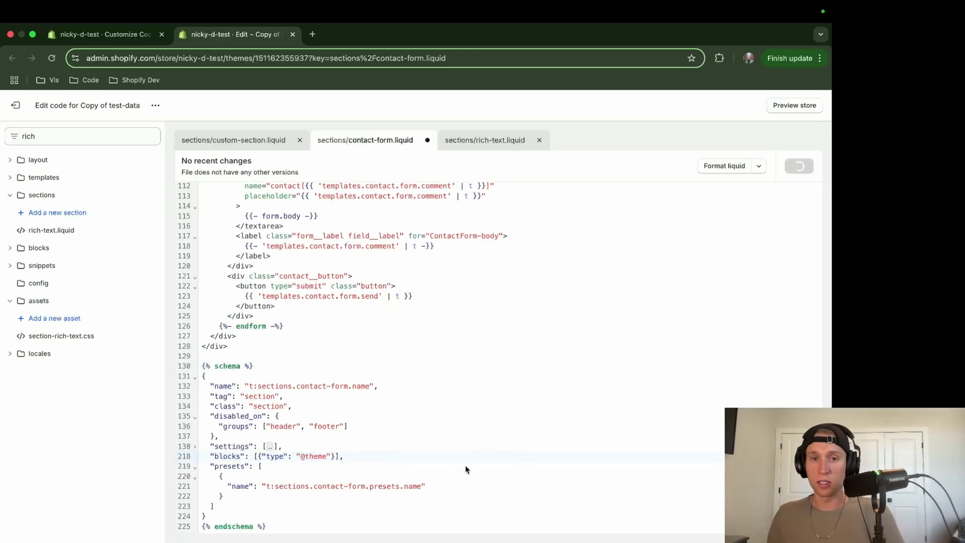
Paste {% content_for 'blocks' %} from custom-section.liquid after the contact form's closing </div>, and save.
click(265, 338)
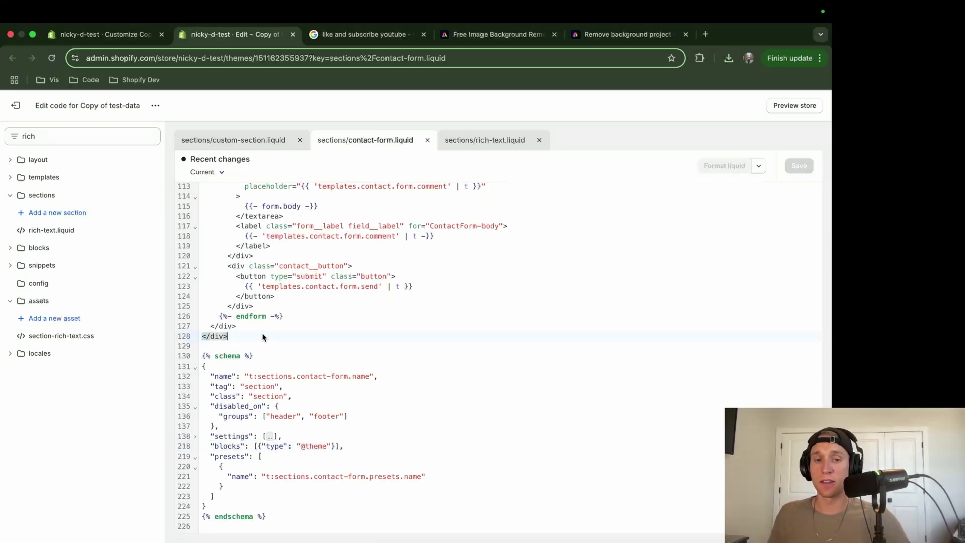
key(Return)
key(Return)
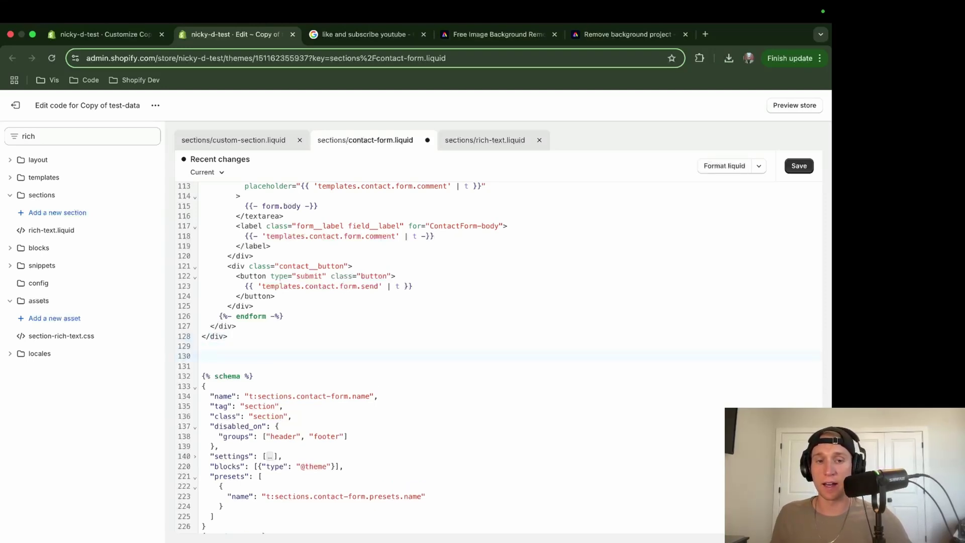
click(243, 141)
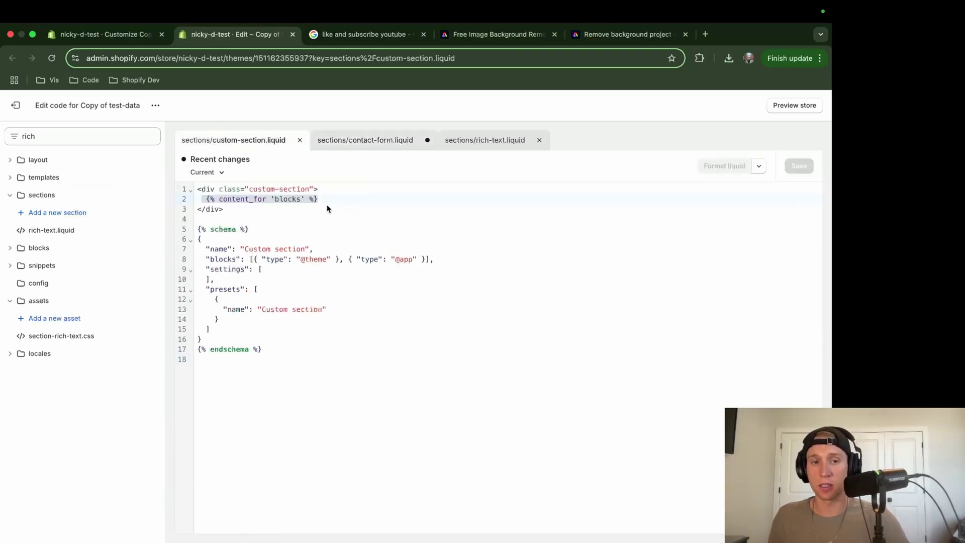
drag(319, 201, 204, 201)
key(super+c)
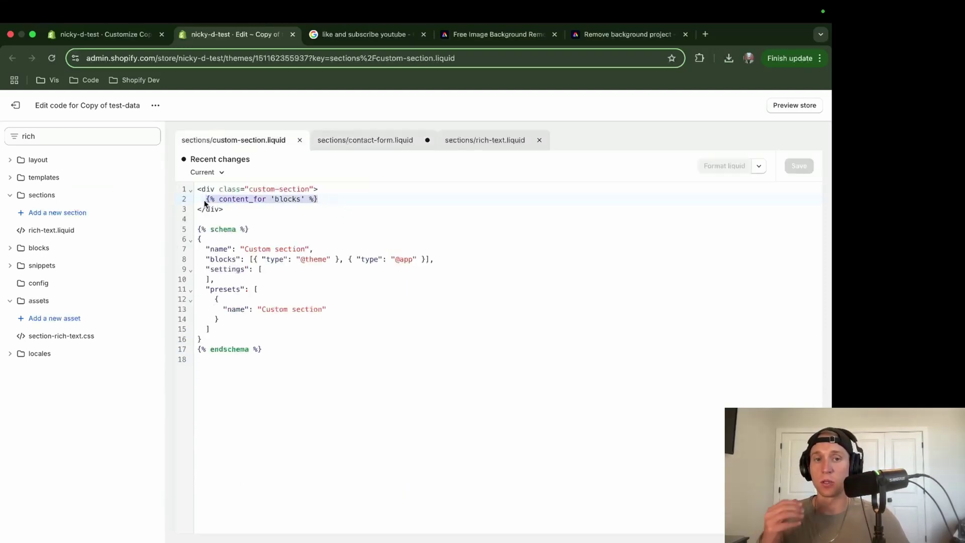
click(357, 141)
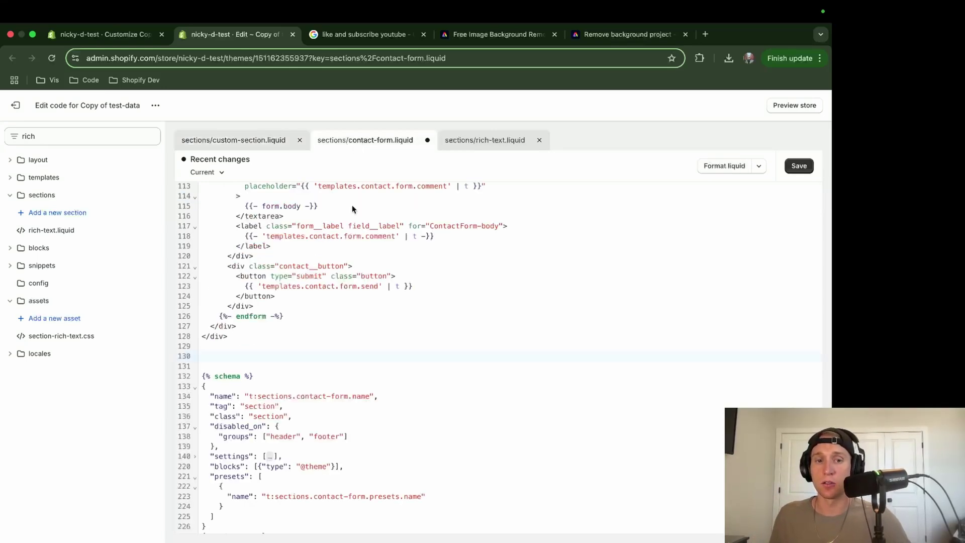
key(super+v)
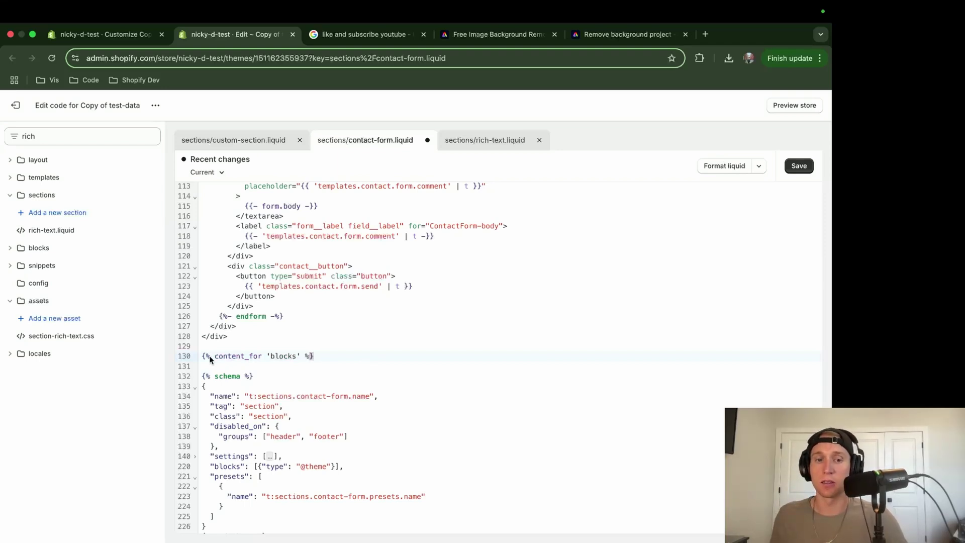
click(433, 346)
key(super+s)
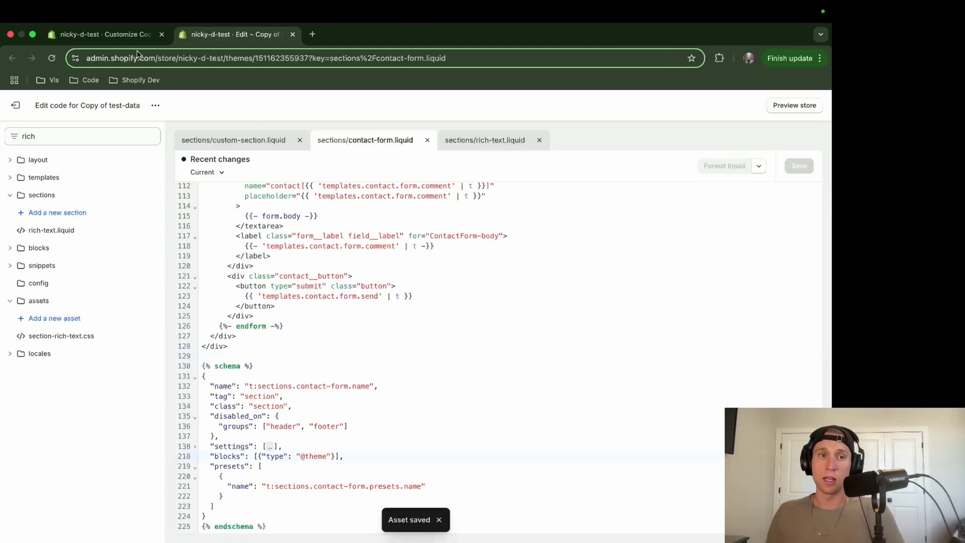
Reload the editor, add a Contact form section below Collection list, and open its block list.
click(129, 35)
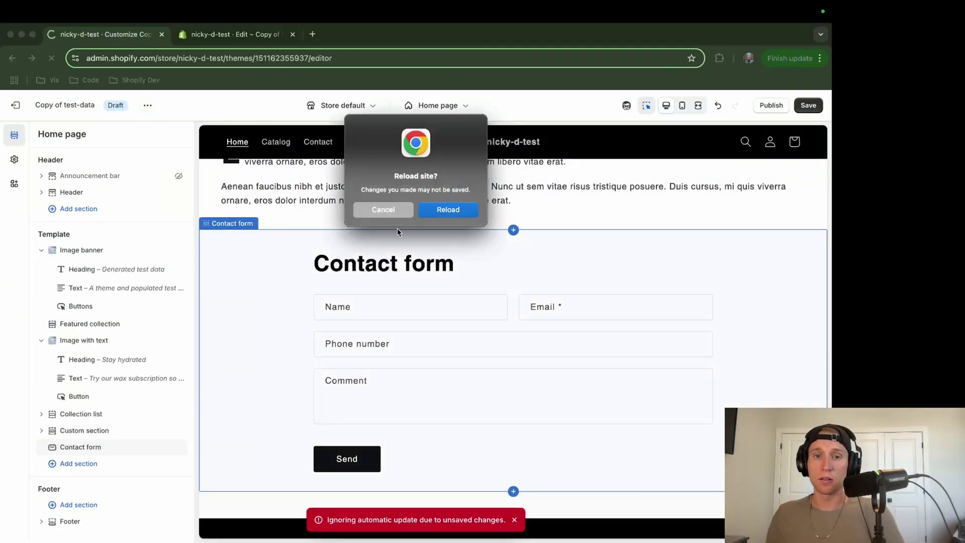
click(439, 213)
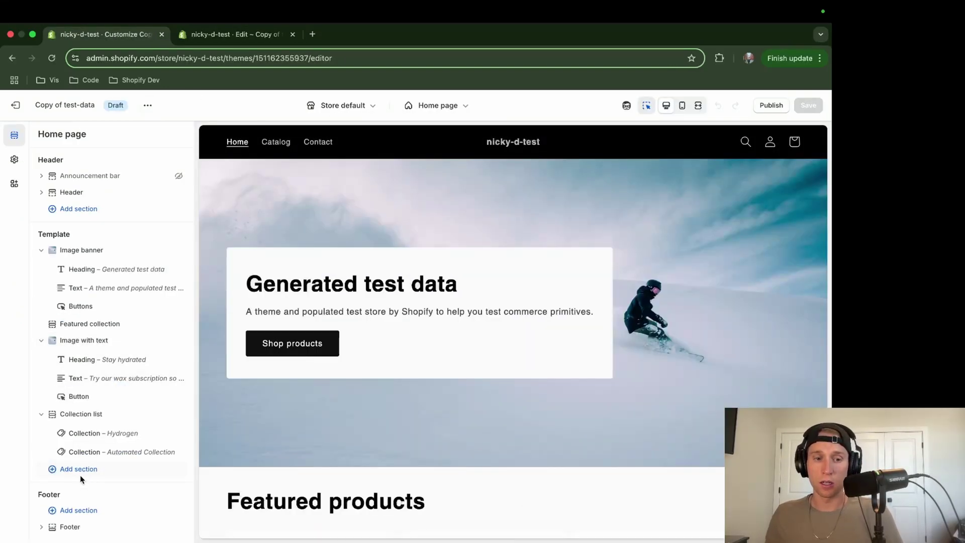
click(79, 469)
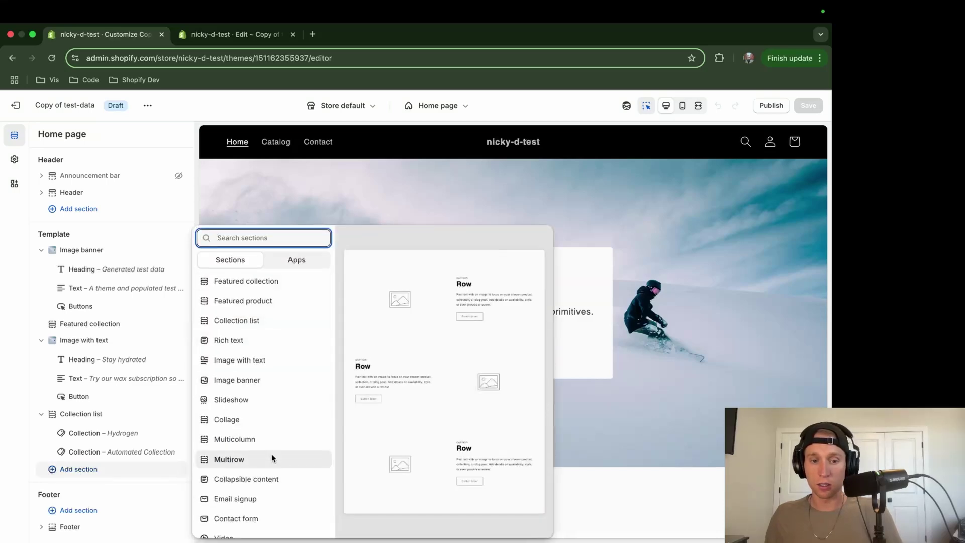
scroll(267, 472, down, 3)
click(249, 428)
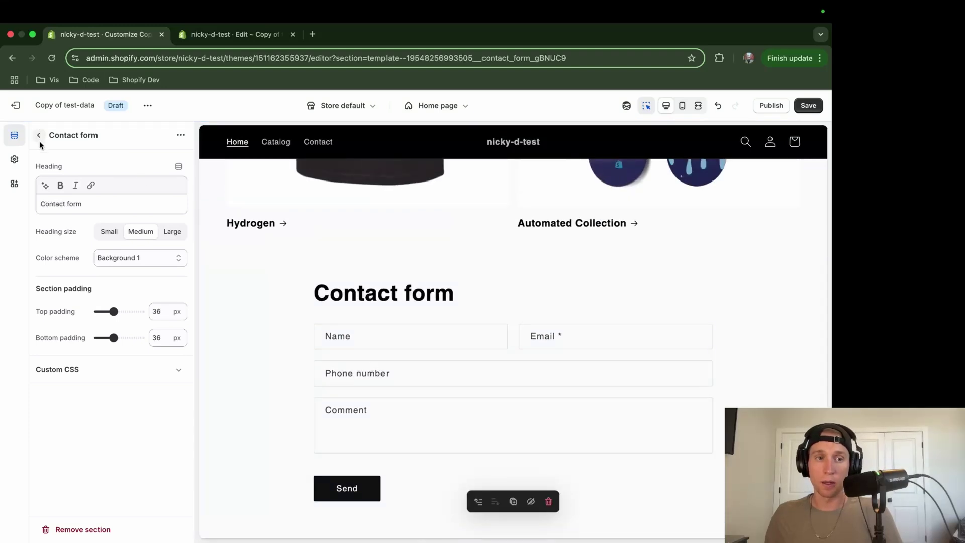
click(39, 135)
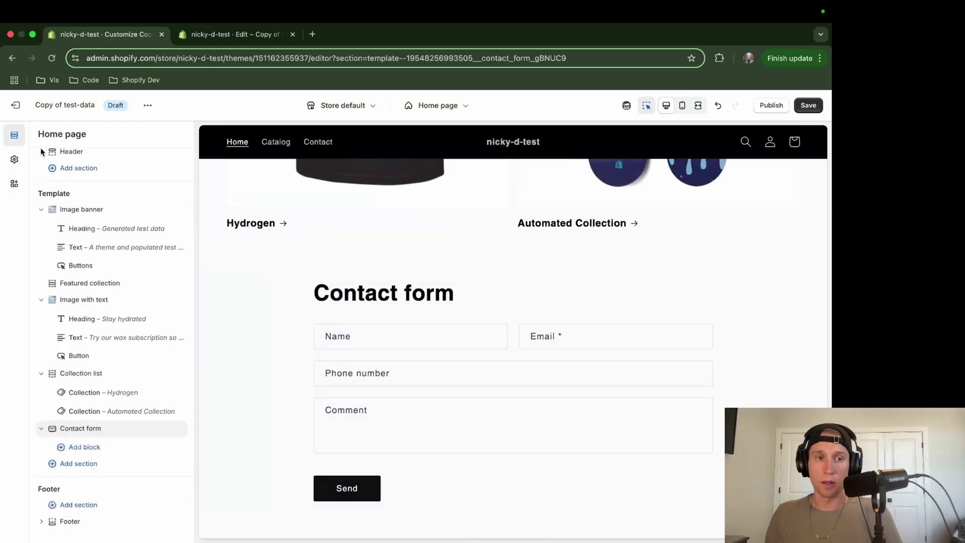
click(86, 445)
Generate a block from the prompt 'Add a countdown to the top of the form' and review its settings.
click(232, 282)
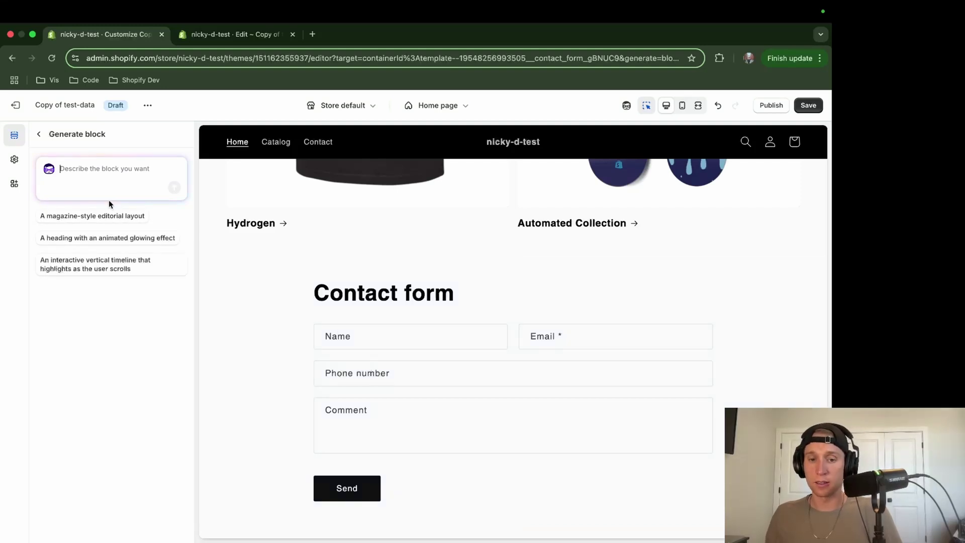
text(Add a countdown to the top of)
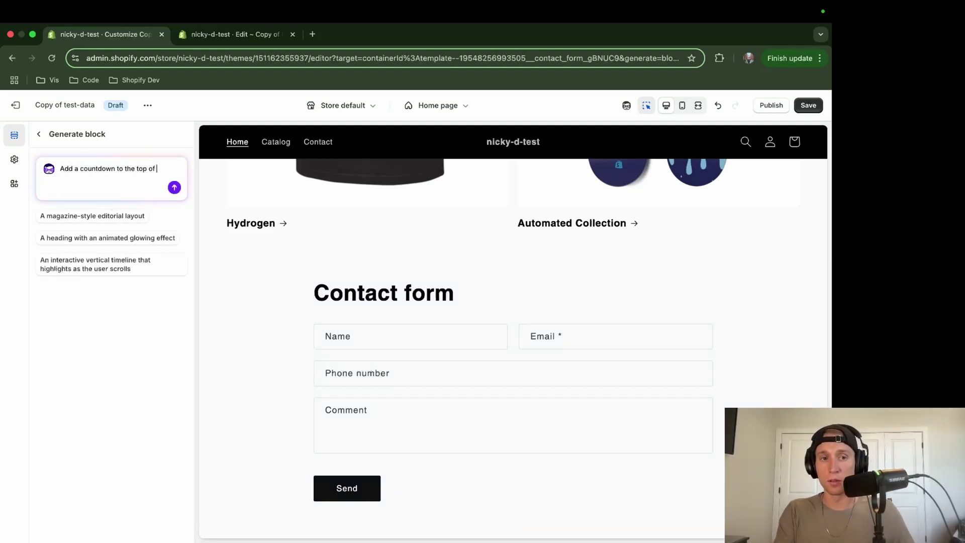
text( t)
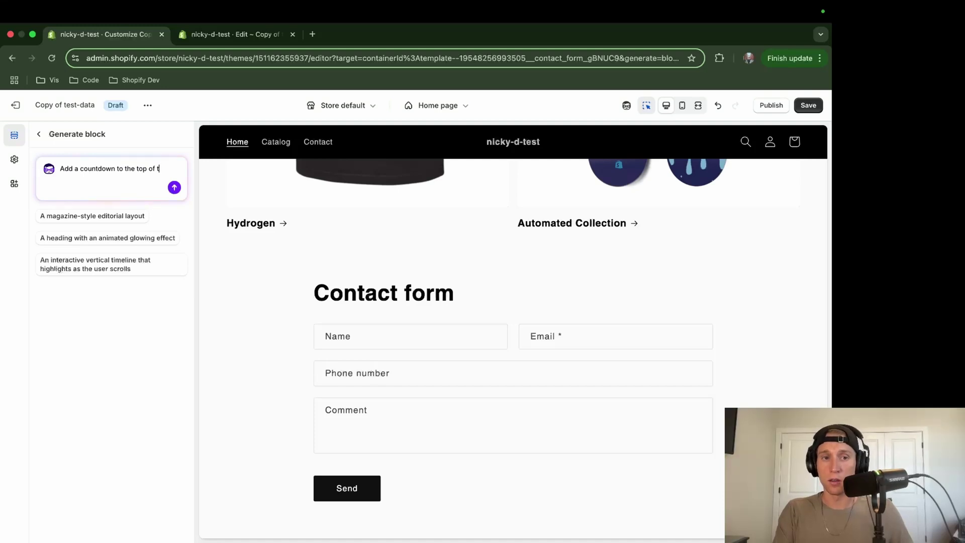
text(he form)
key(Return)
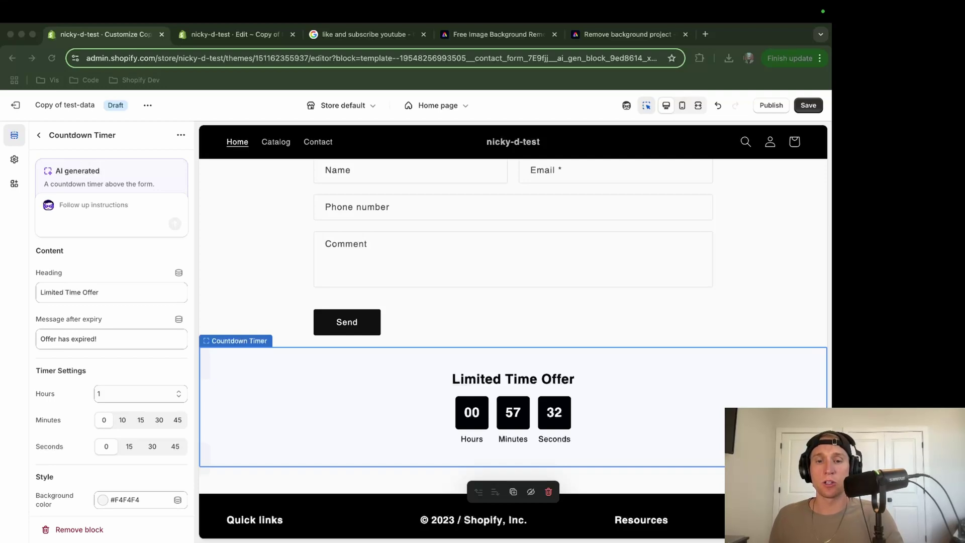
scroll(480, 415, down, 1)
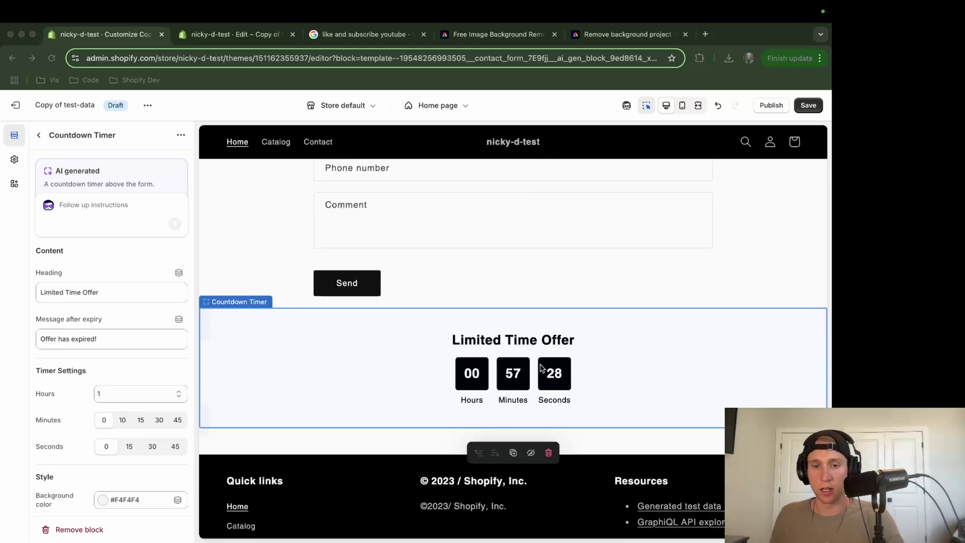
scroll(94, 318, down, 2)
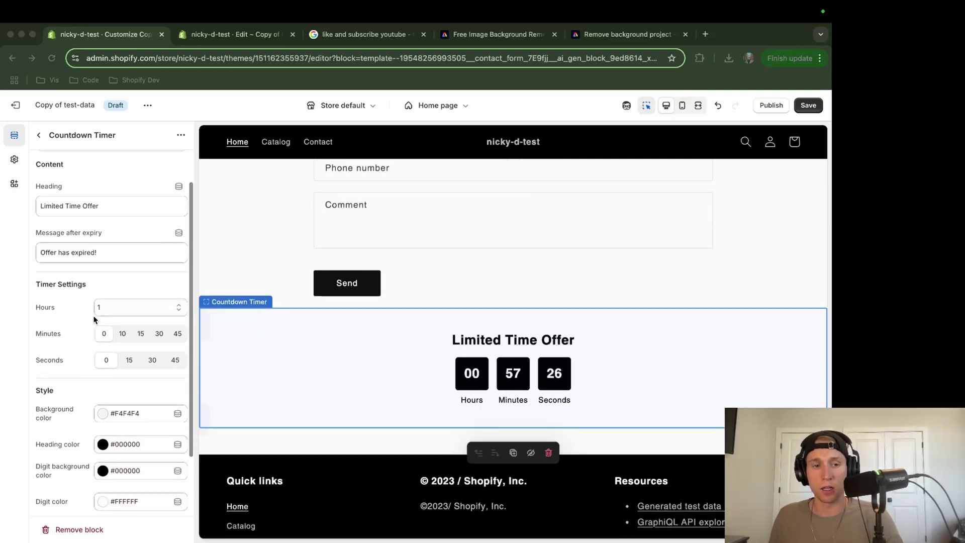
scroll(126, 347, down, 1)
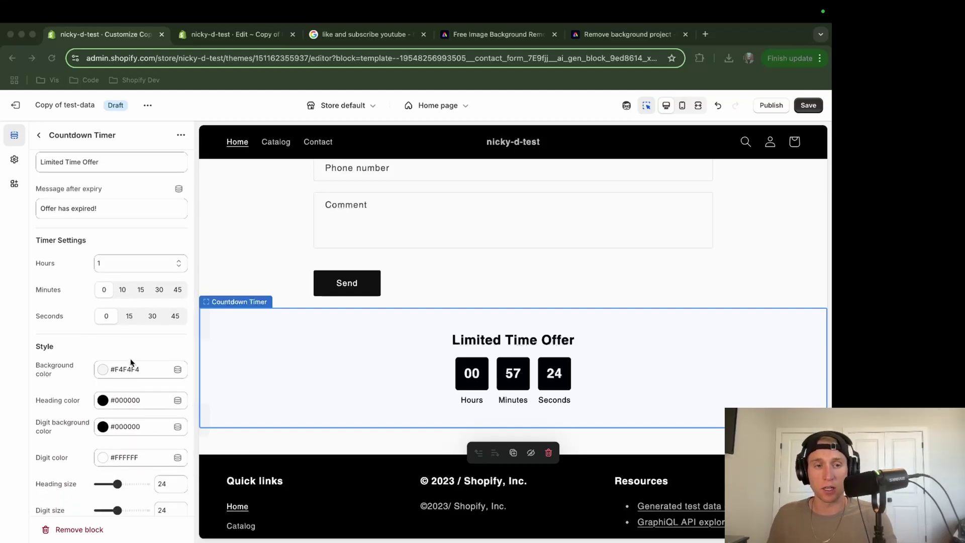
scroll(130, 360, down, 1)
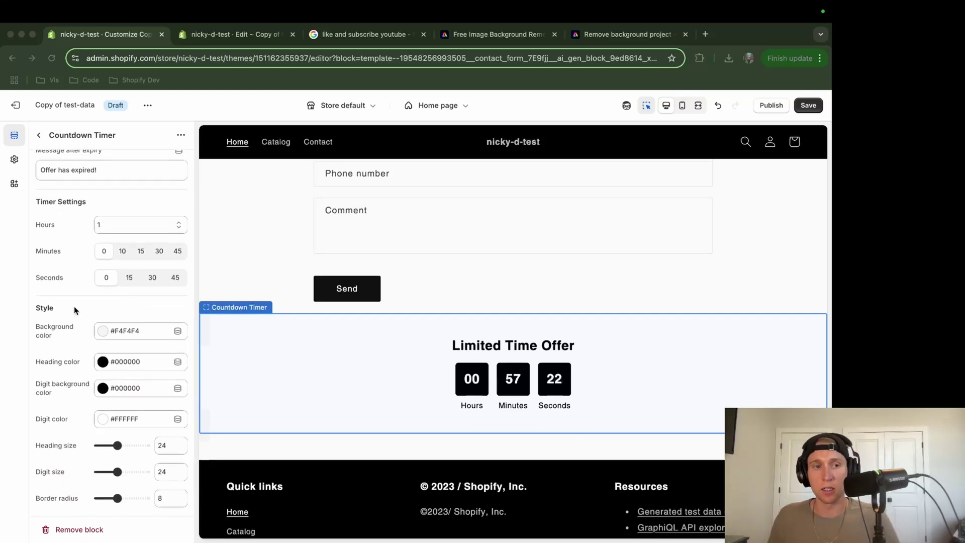
scroll(73, 306, up, 4)
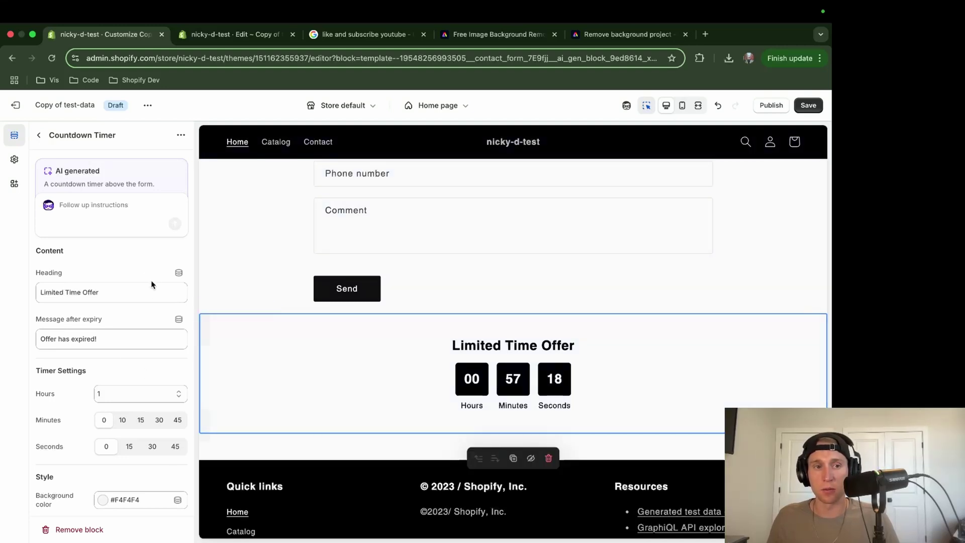
Check the contact form section's settings, then open the Countdown Timer block's settings.
click(39, 135)
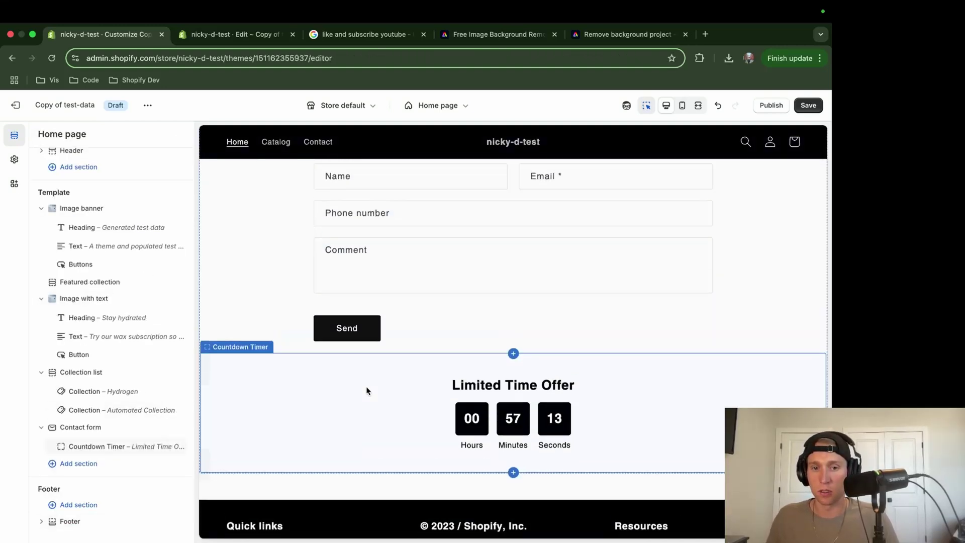
click(366, 355)
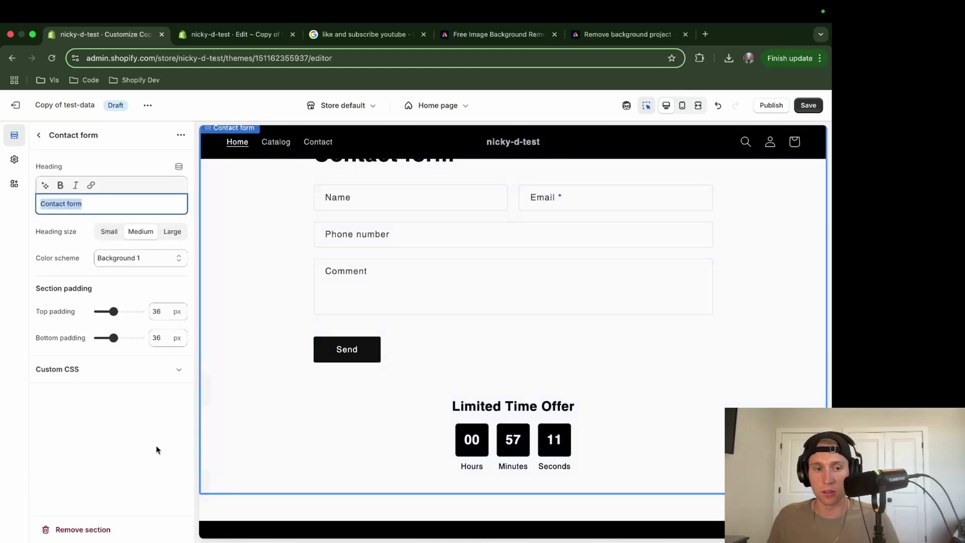
click(39, 134)
click(91, 448)
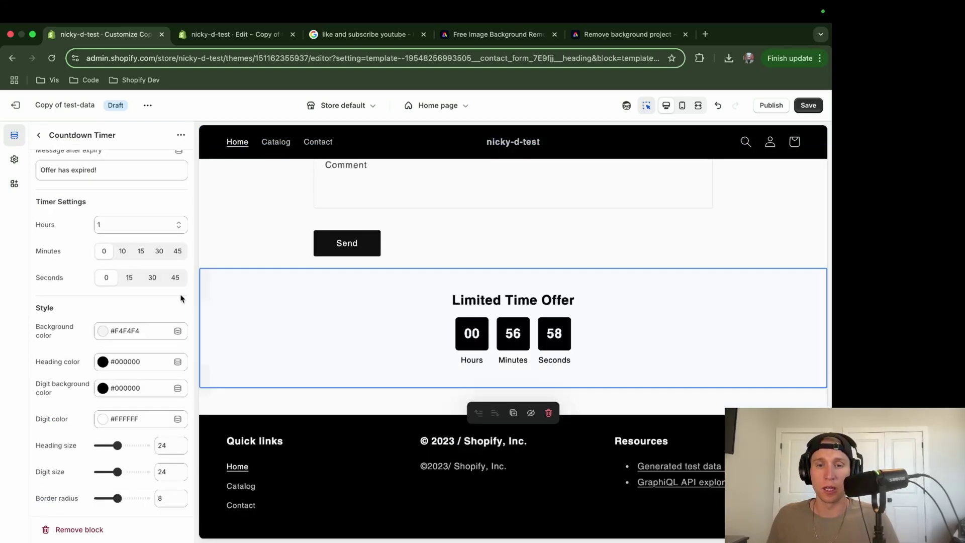
scroll(318, 360, up, 3)
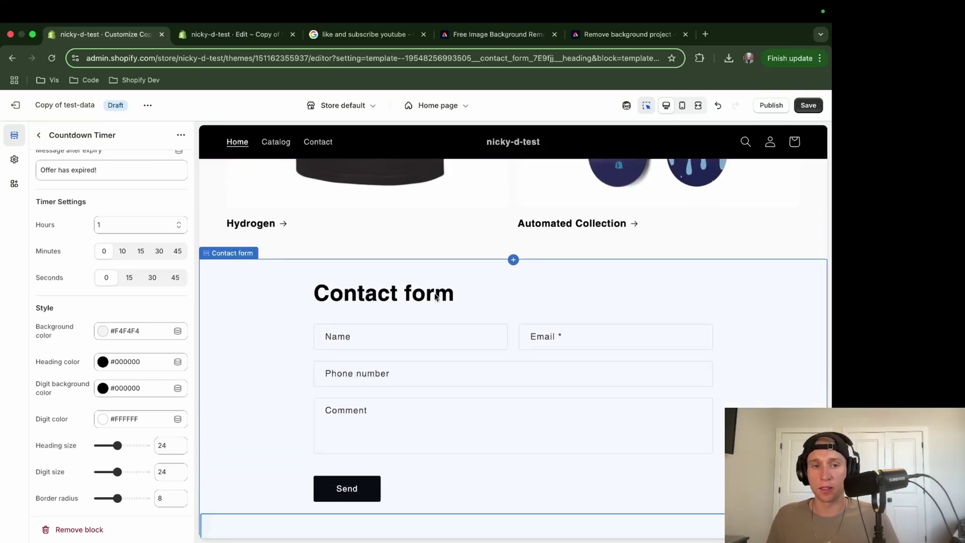
Move the content_for 'blocks' tag from line 130 to line 16 below the style block, and save.
click(231, 34)
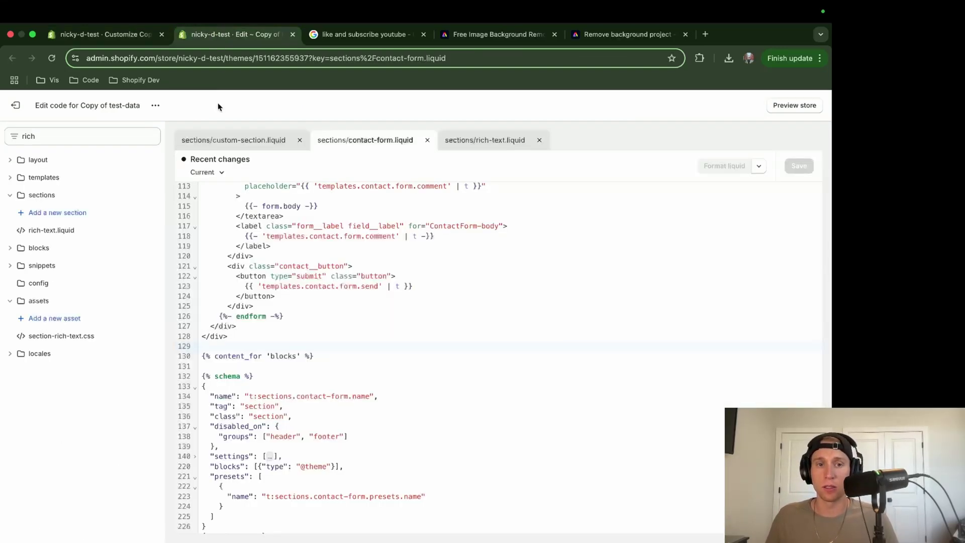
triple_click(312, 357)
key(super+c)
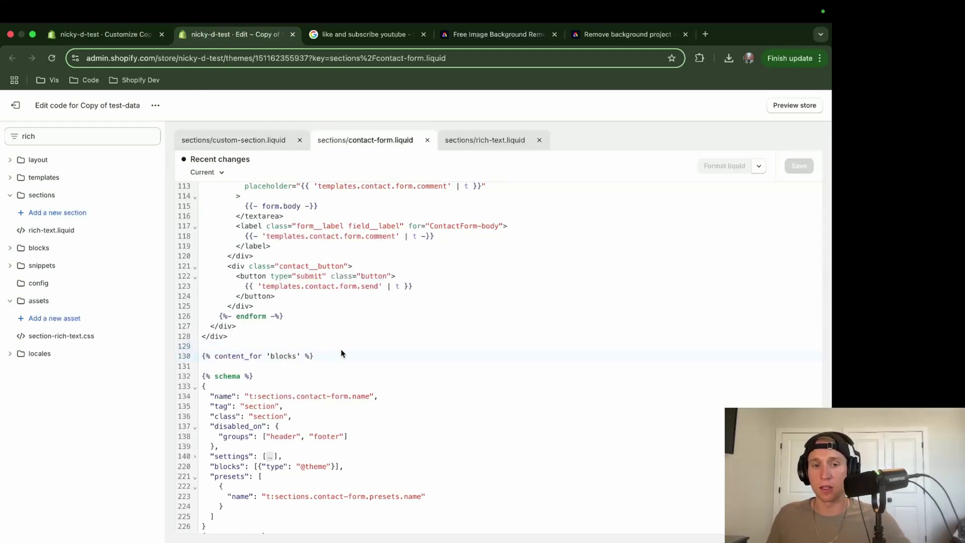
key(BackSpace)
scroll(340, 347, up, 20)
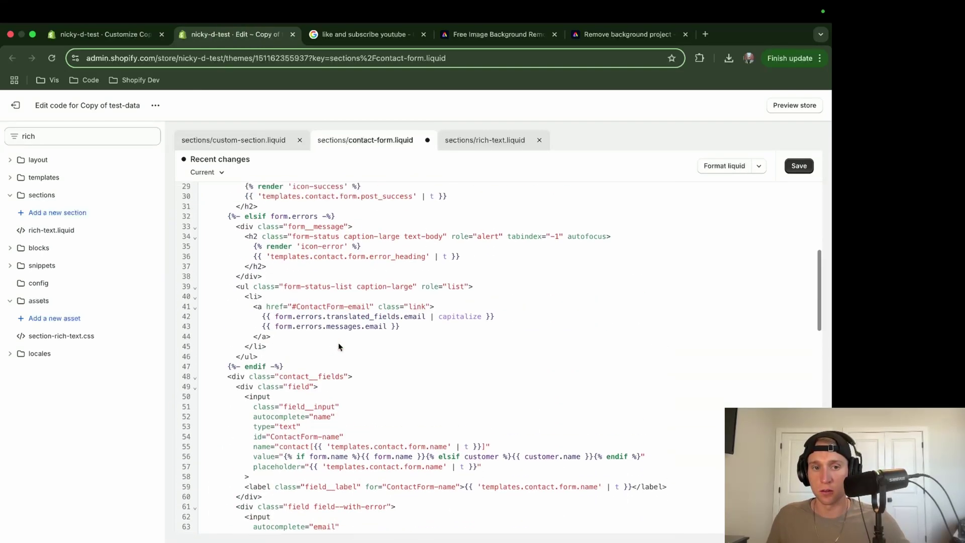
scroll(339, 347, up, 3)
click(282, 340)
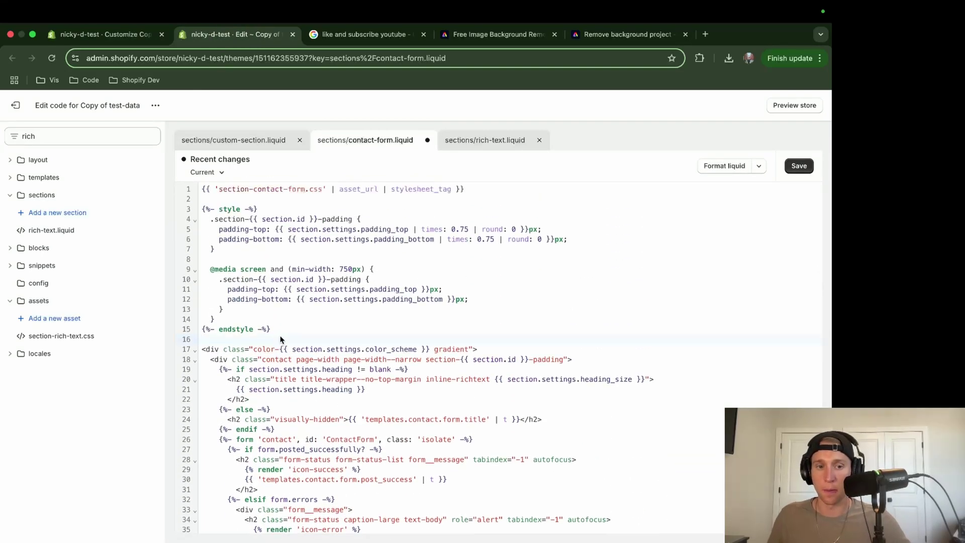
key(Return)
key(super+v)
key(super+s)
Back in the theme editor, scroll the preview to check the Countdown Timer, then reset the page zoom.
click(130, 35)
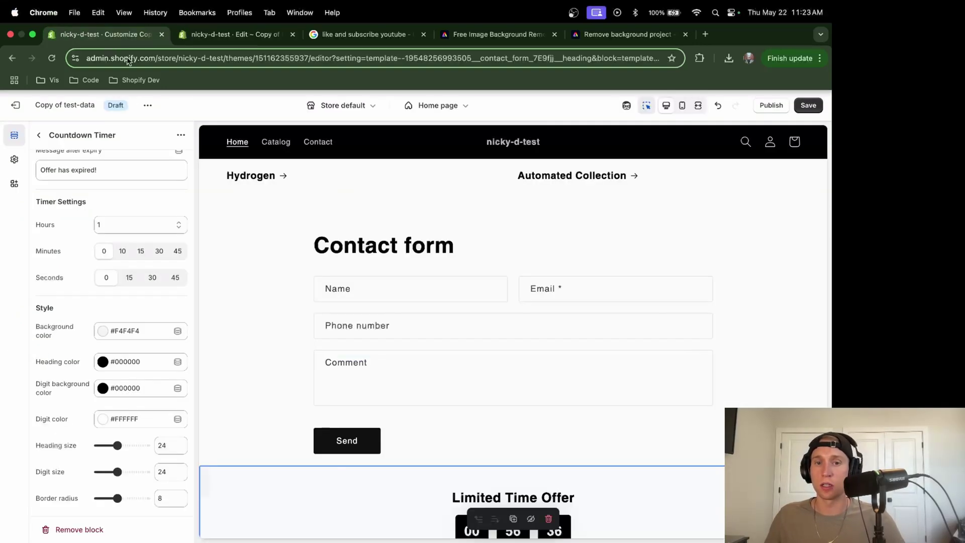
scroll(539, 340, down, 3)
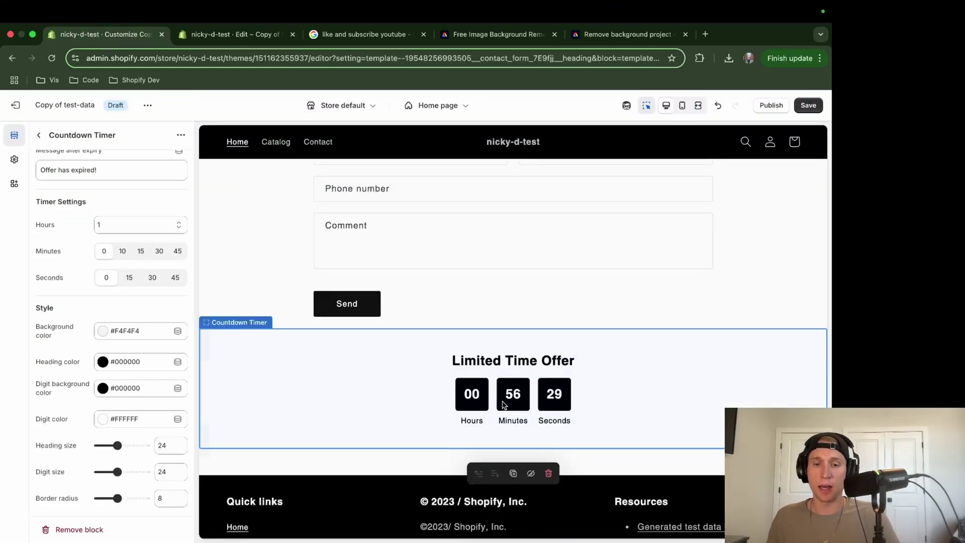
scroll(537, 406, down, 1)
scroll(538, 406, up, 2)
scroll(537, 405, up, 1)
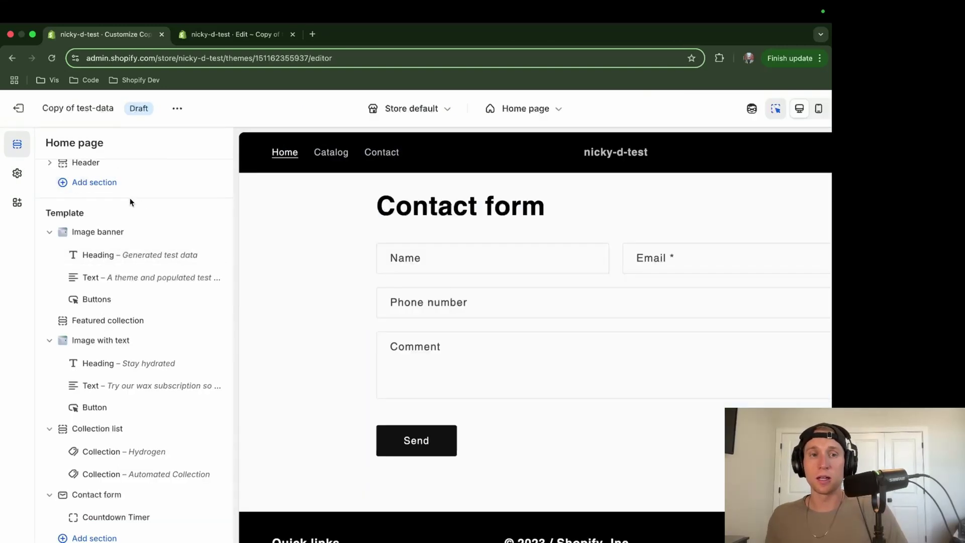
key(super+minus)
key(super+minus)
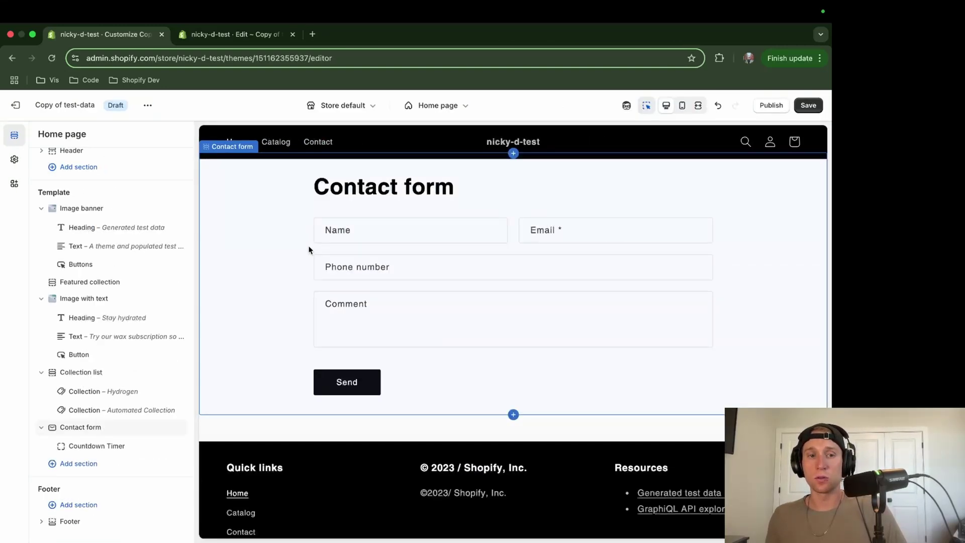
mouse_move(168, 200)
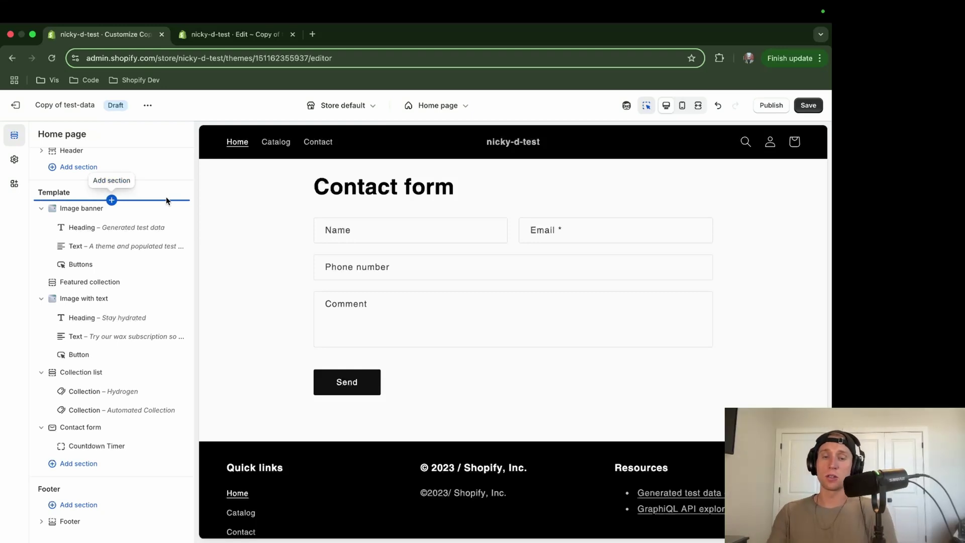